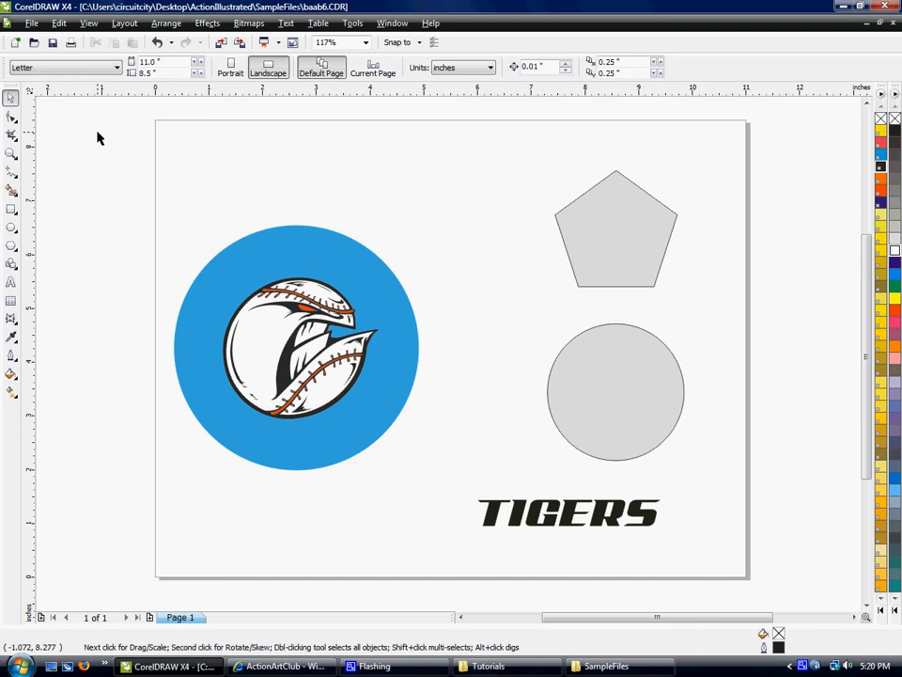
Fill the inside of the grey circle with random filler paragraph text in 12 pt Arial until the shape is full.
{"action": "left_click", "coordinate": [12, 282]}
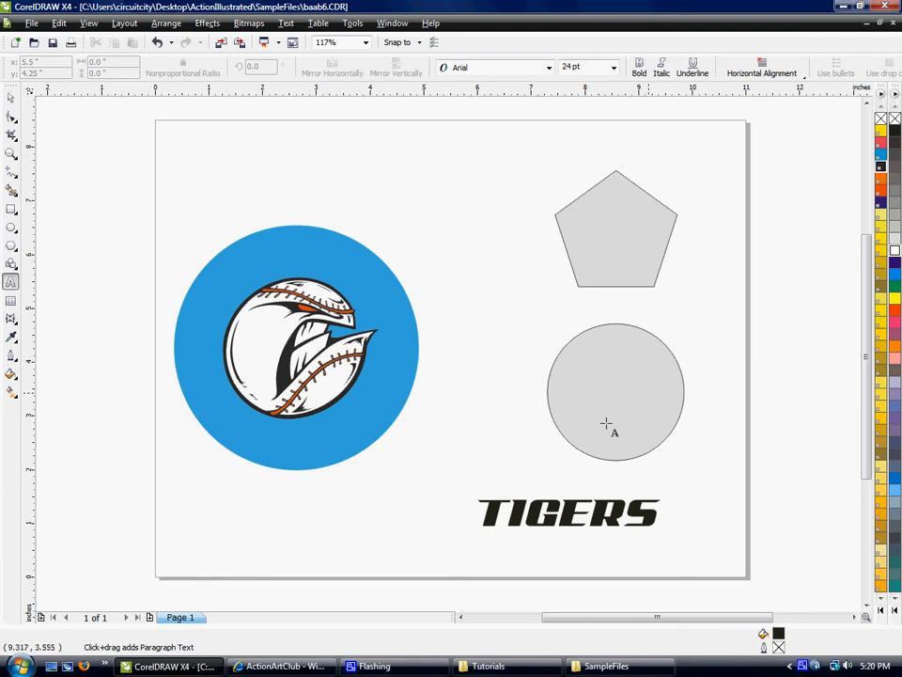
{"action": "left_click", "coordinate": [589, 329]}
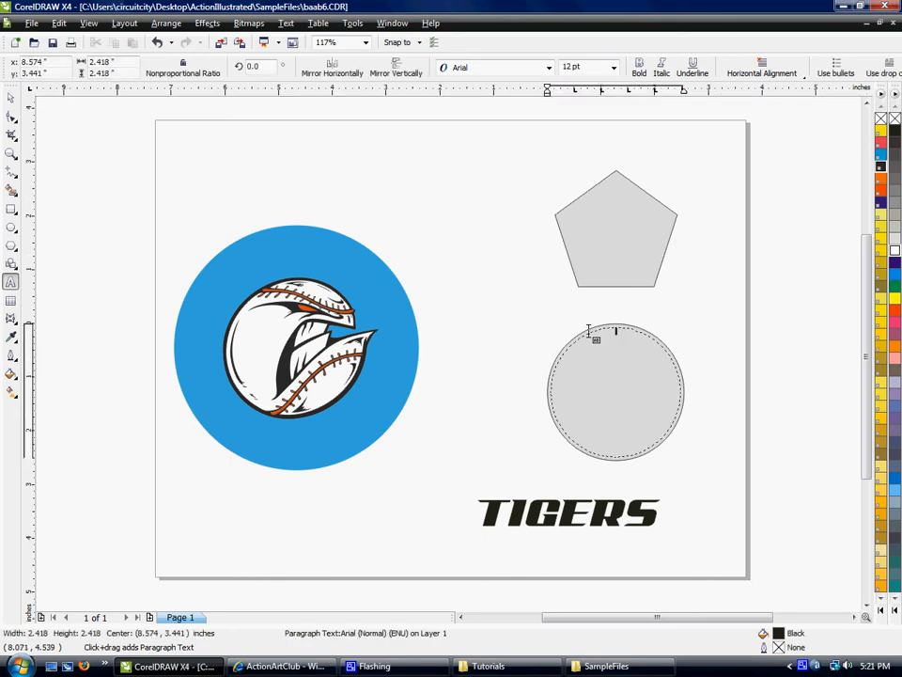
{"action": "type", "text": "sldfkj alsdfjlas"}
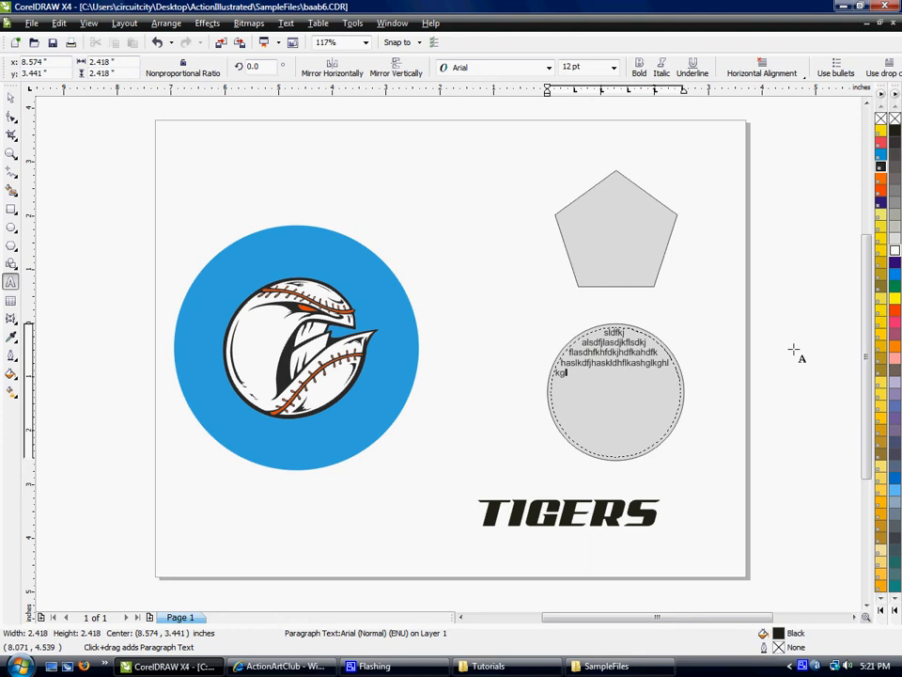
{"action": "type", "text": "djkflsdkjflasdhfkhfdkjhdfkahdfkhaslkdfjhaskldhflkashglklkghlkdfhglkdghkldfhglsfjghkldfghskld"}
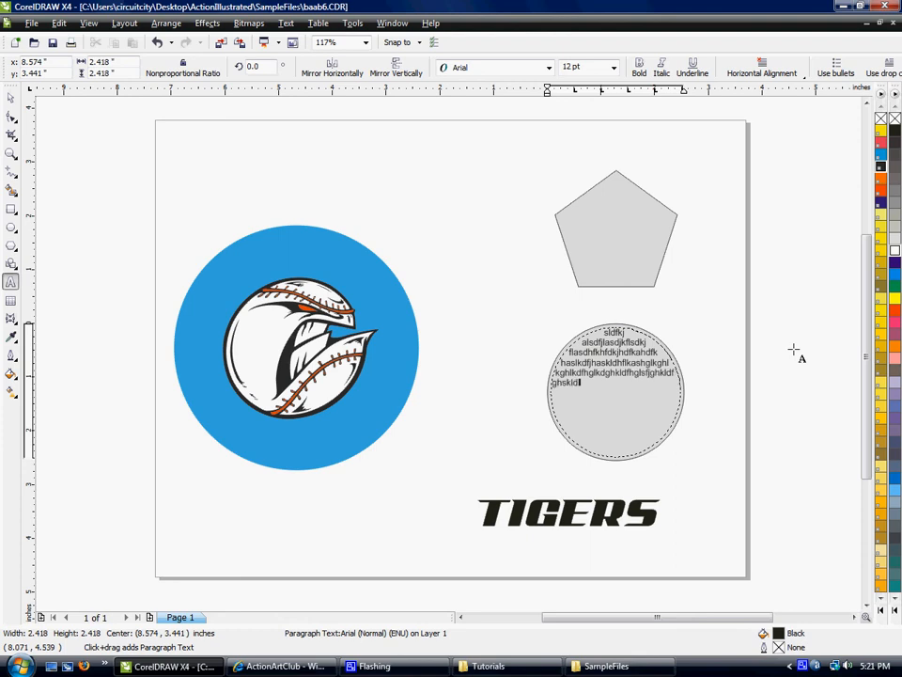
{"action": "type", "text": "hglksdfhglksdfghsklfdhgkdfshgklsdfhgklhdsfkghsdklfghklsdfhsgkldfhgkshfdgkldhglkgdhlkdghlksdfhgkldfhglkdfhgkldfhglkdhfgl"}
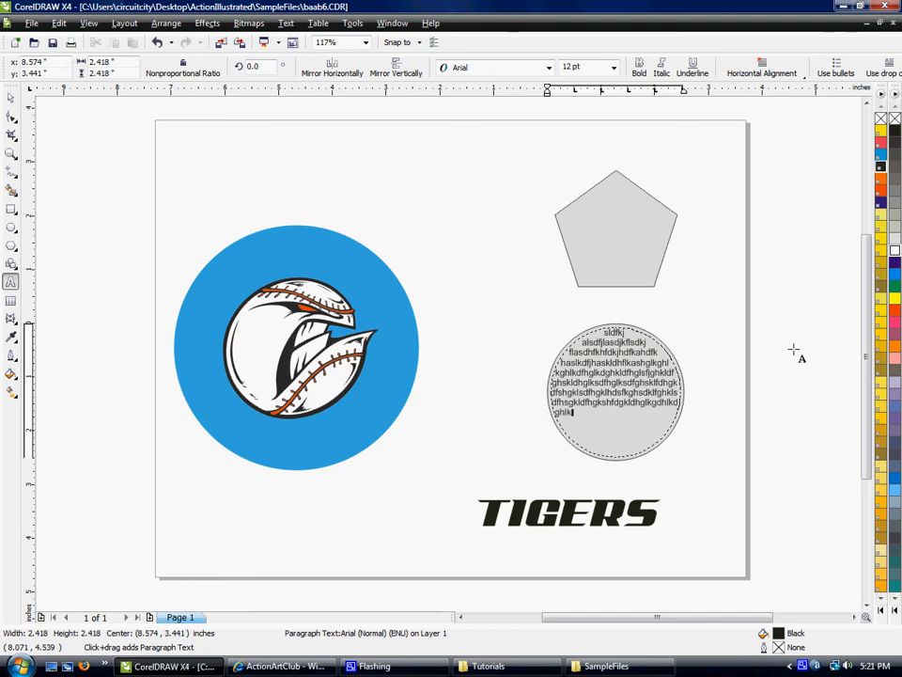
{"action": "type", "text": "kjdhgklfhgslkdfj"}
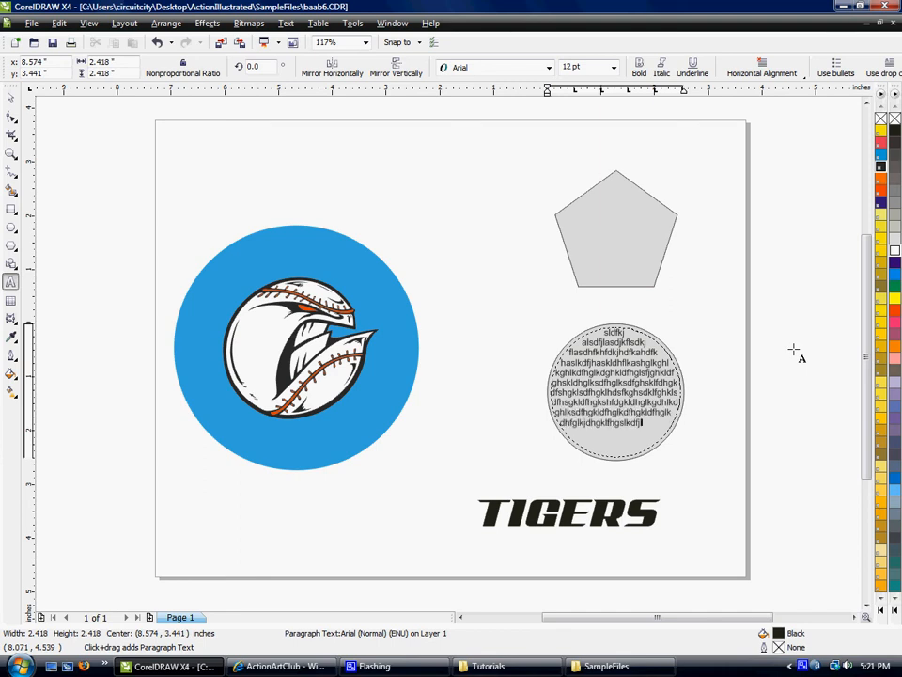
{"action": "type", "text": "hgkldfhgklsfdhgskldfhglkdfhgklghkdfghlkg"}
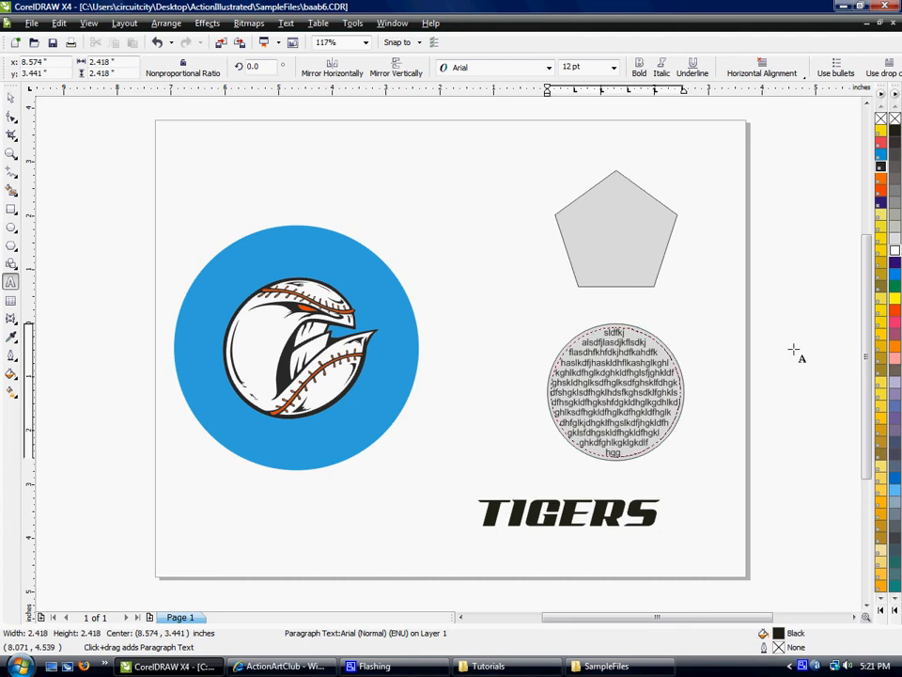
{"action": "left_click", "coordinate": [11, 98]}
{"action": "left_click", "coordinate": [518, 286]}
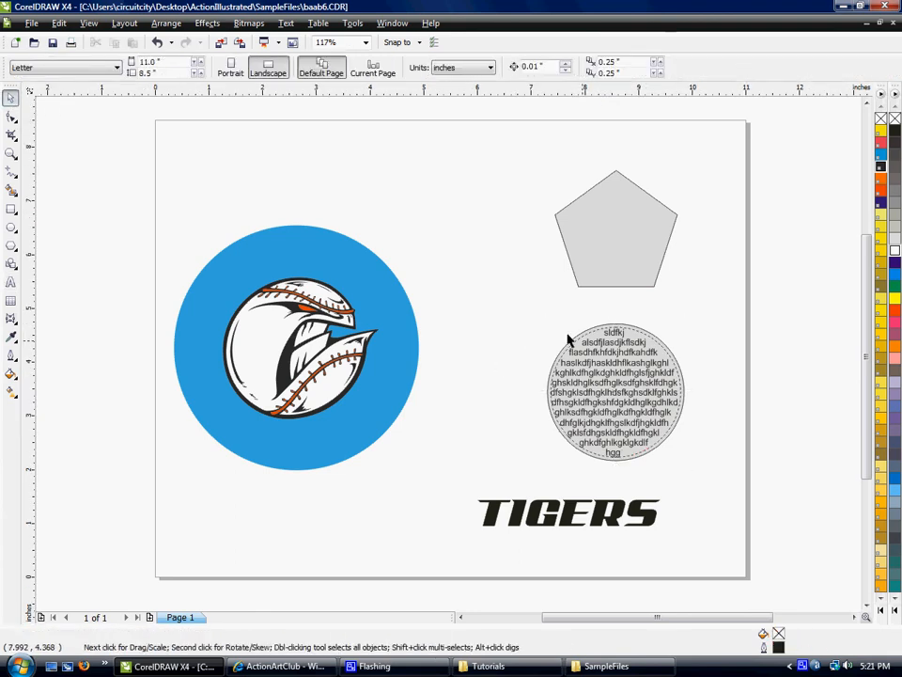
Convert the grey circle that holds the filler text to curves.
{"action": "left_click", "coordinate": [607, 340]}
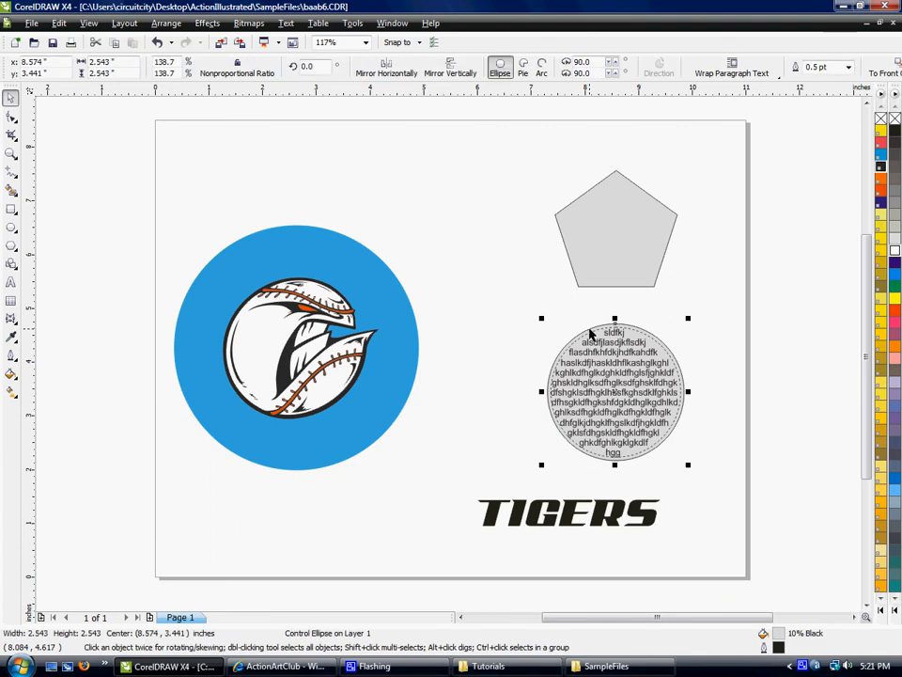
{"action": "left_click", "coordinate": [169, 24]}
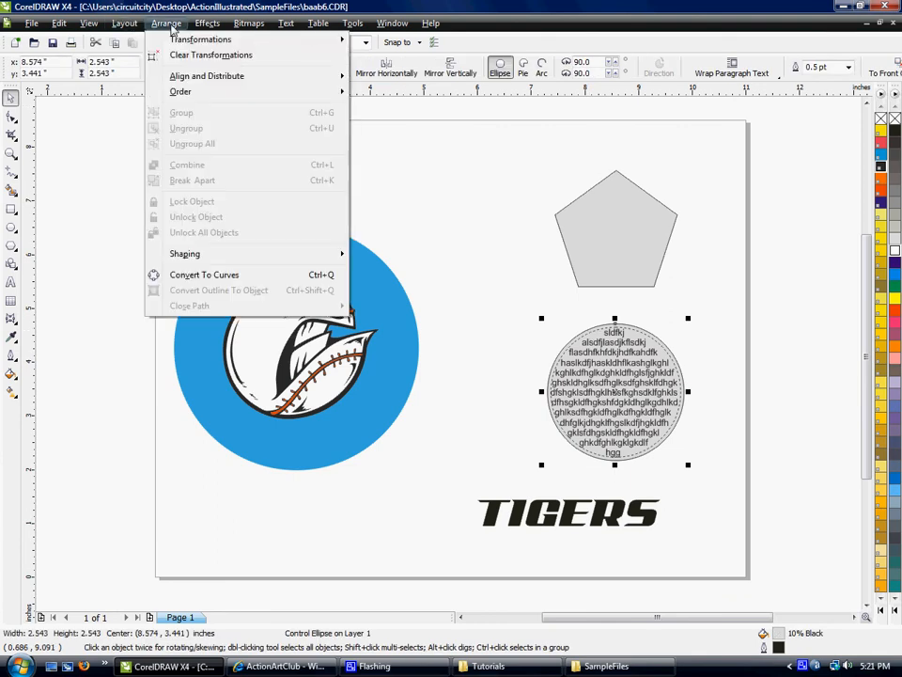
{"action": "left_click", "coordinate": [191, 275]}
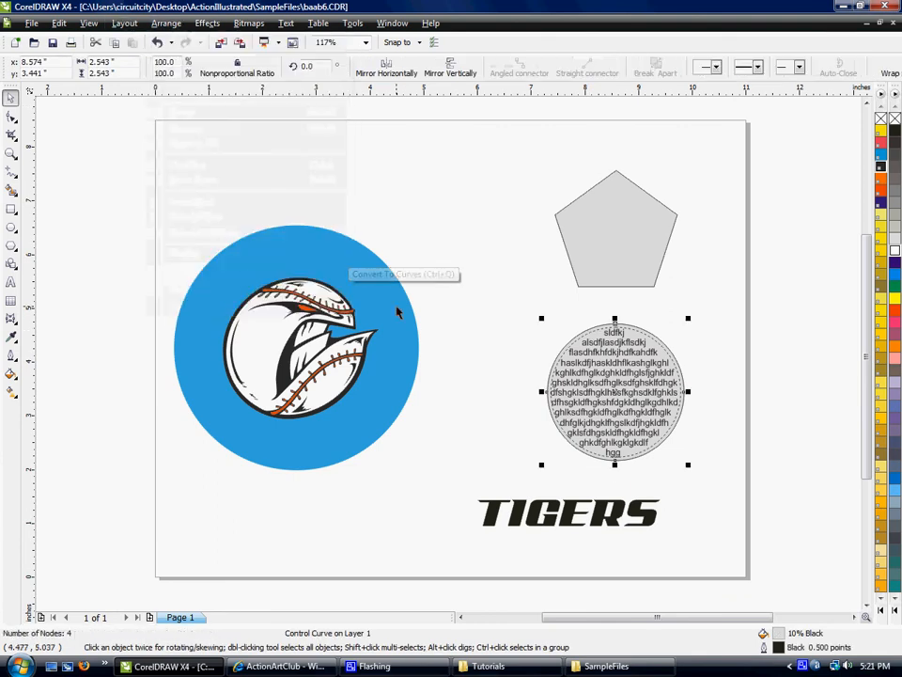
{"action": "left_click", "coordinate": [655, 304]}
Convert the paragraph text inside the circle to curves.
{"action": "left_click", "coordinate": [617, 338]}
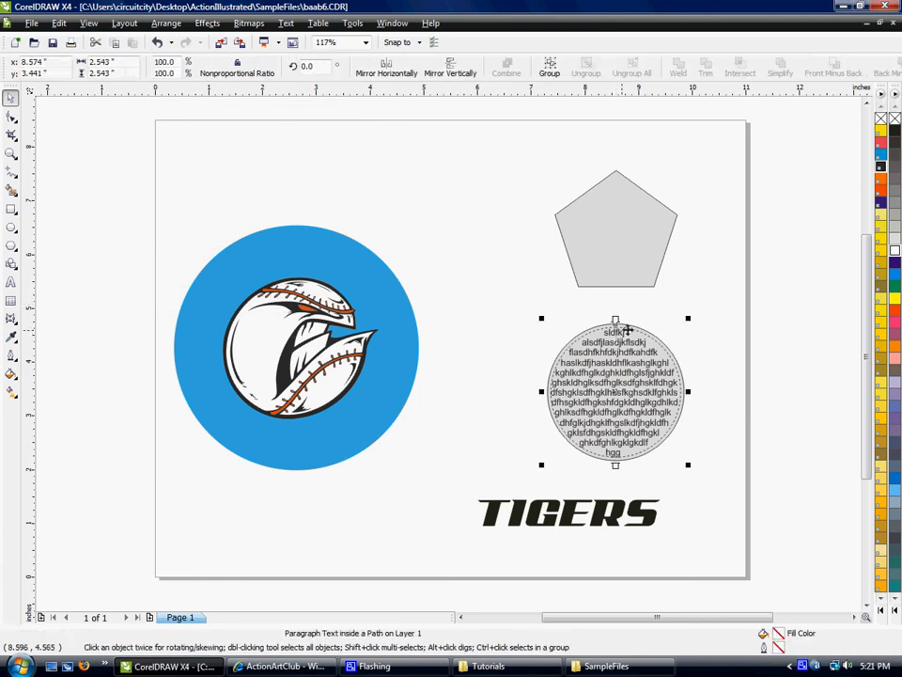
{"action": "double_click", "coordinate": [616, 333]}
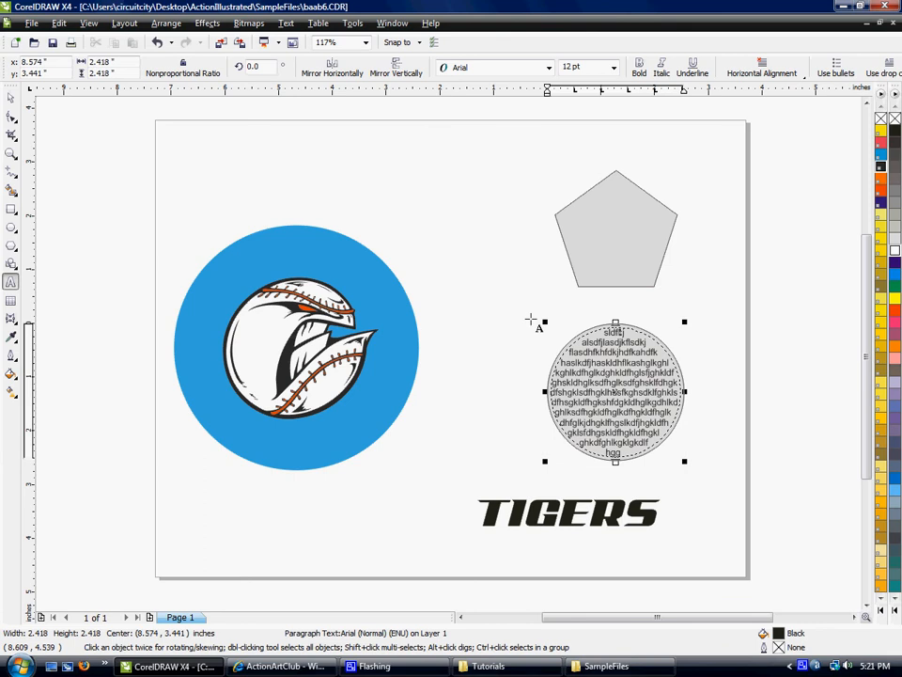
{"action": "left_click", "coordinate": [166, 24]}
{"action": "left_click", "coordinate": [231, 275]}
{"action": "left_click", "coordinate": [471, 274]}
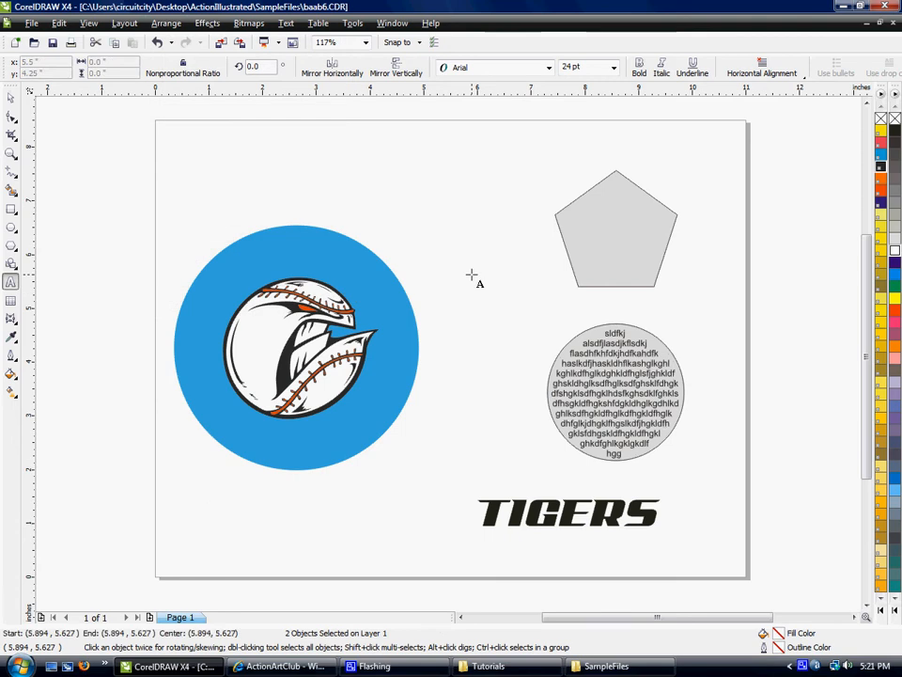
Try moving the converted text block out of the circle beside the pentagon and back over the circle.
{"action": "left_click", "coordinate": [11, 98]}
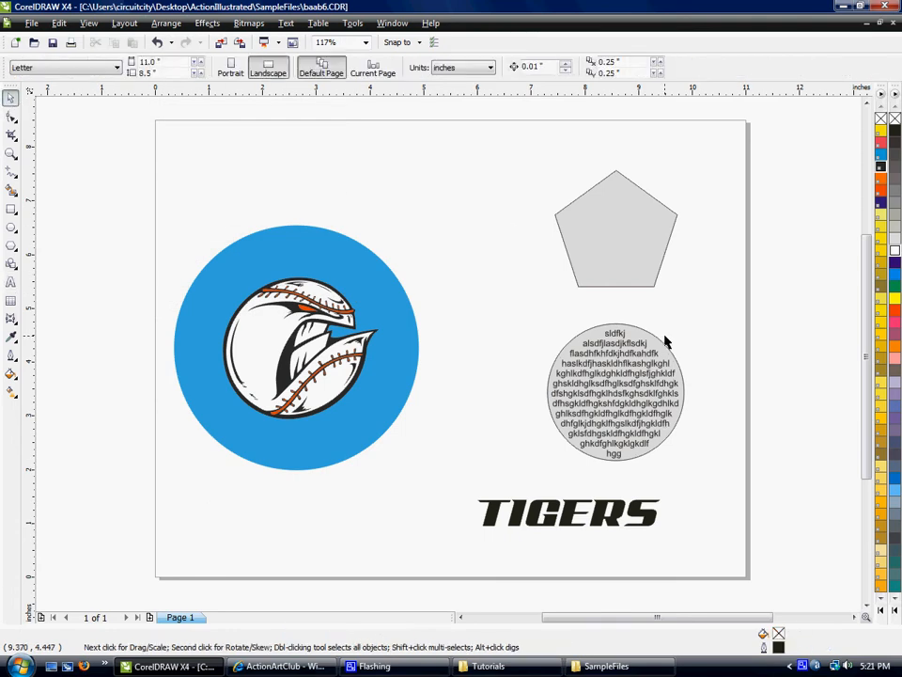
{"action": "left_click_drag", "start_coordinate": [621, 340], "coordinate": [478, 166]}
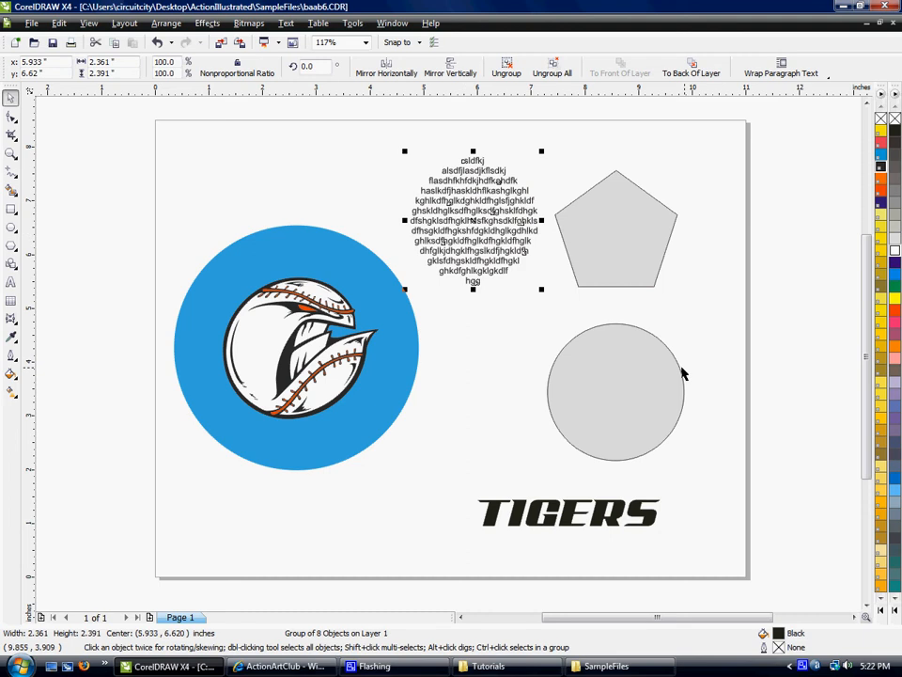
{"action": "left_click_drag", "start_coordinate": [469, 188], "coordinate": [565, 375]}
Delete the grey circle behind the converted text and shift the text block slightly downward.
{"action": "left_click", "coordinate": [616, 410]}
{"action": "key", "text": "Delete"}
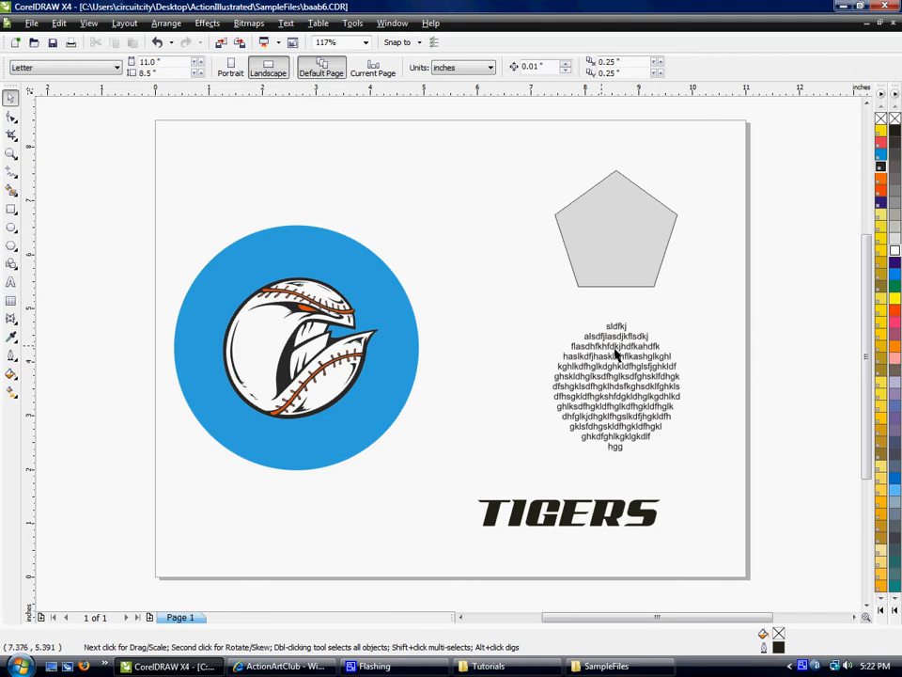
{"action": "left_click_drag", "start_coordinate": [618, 331], "coordinate": [620, 343]}
{"action": "left_click", "coordinate": [539, 276]}
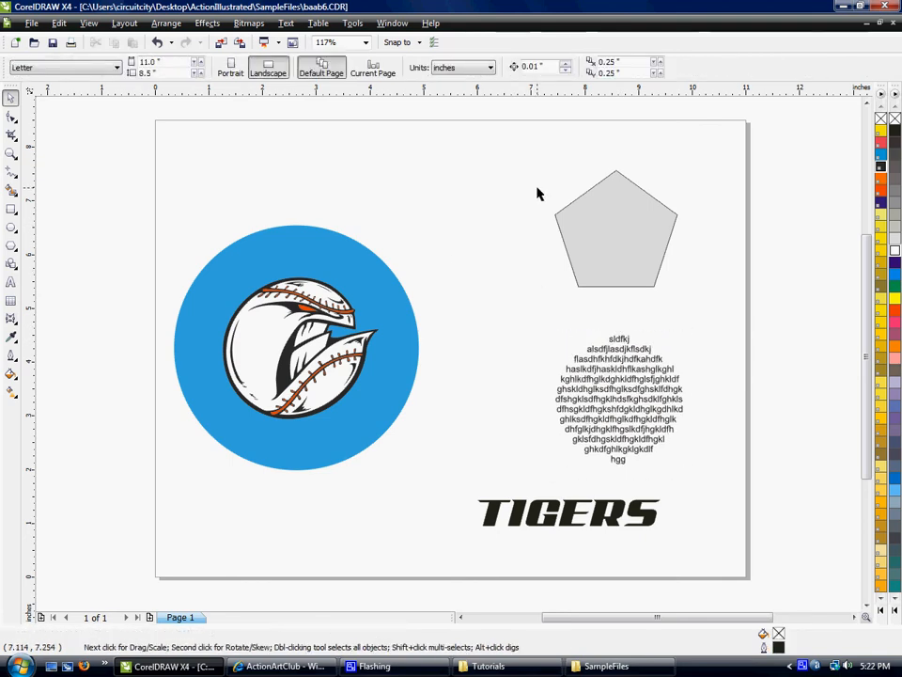
Add 24 pt Arial text along the pentagon's outline, repeating the word WIN around all its sides.
{"action": "left_click", "coordinate": [10, 282]}
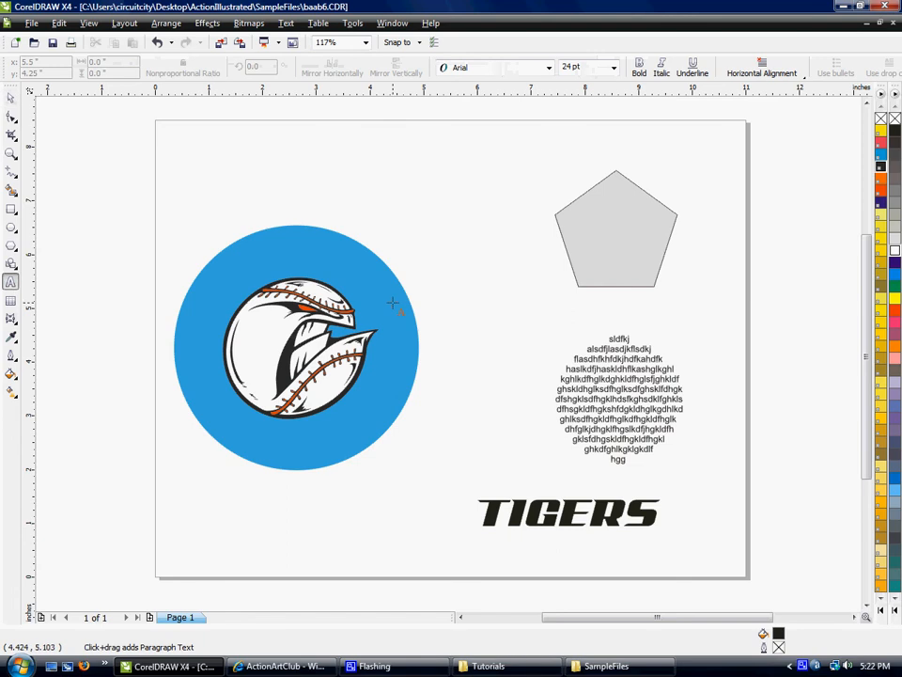
{"action": "left_click", "coordinate": [559, 209]}
{"action": "type", "text": "WIN WIN WIN WIN WIN WIN"}
{"action": "key", "text": "BackSpace"}
{"action": "key", "text": "BackSpace"}
{"action": "type", "text": "WIN WIN WIN WIN"}
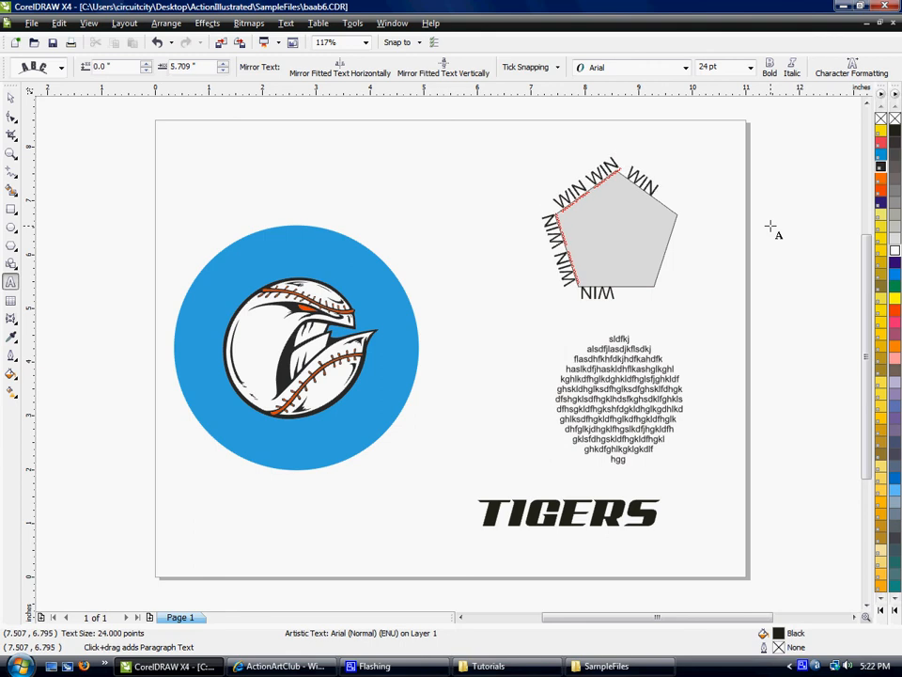
{"action": "type", "text": " WIN WIN WIN WIN WIN"}
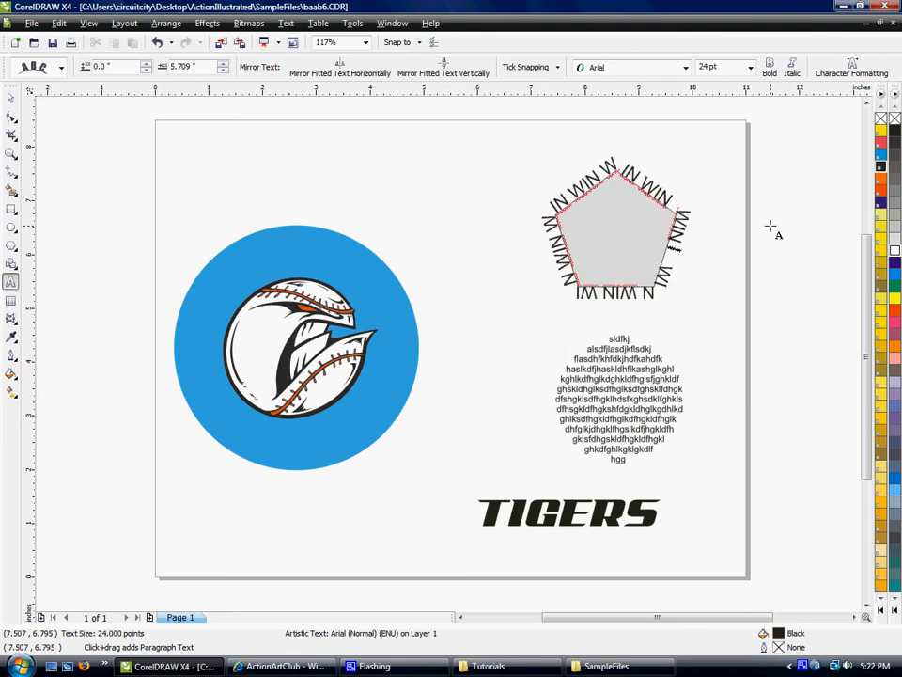
Convert the WIN lettering around the pentagon to curves.
{"action": "left_click", "coordinate": [11, 95]}
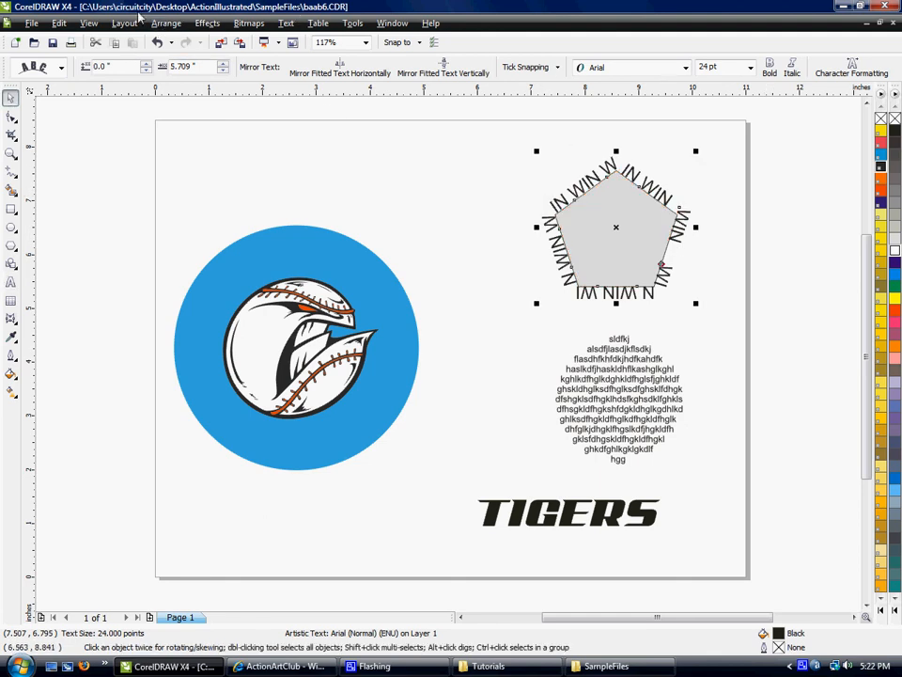
{"action": "left_click", "coordinate": [164, 24]}
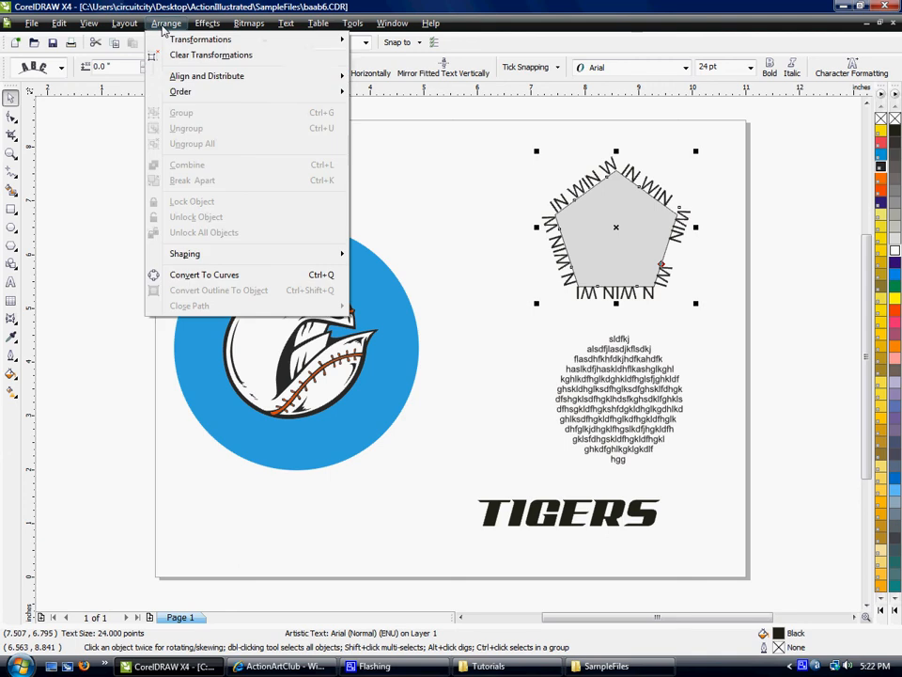
{"action": "left_click", "coordinate": [257, 277]}
{"action": "left_click", "coordinate": [503, 147]}
Try moving the pentagon out of the WIN lettering to above the blue circle, and undo the move.
{"action": "left_click", "coordinate": [606, 227]}
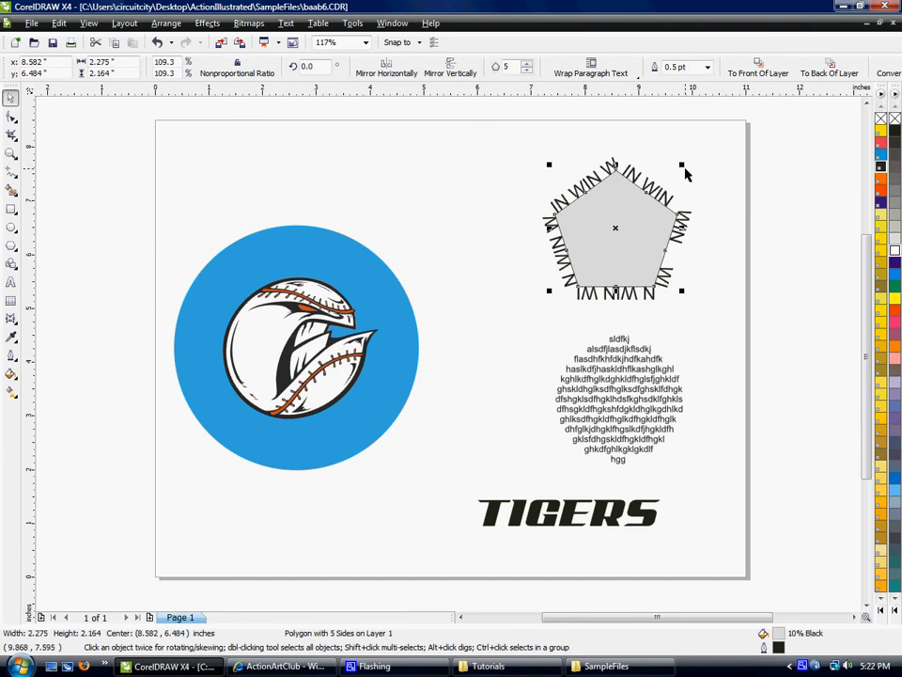
{"action": "left_click_drag", "start_coordinate": [605, 210], "coordinate": [386, 137]}
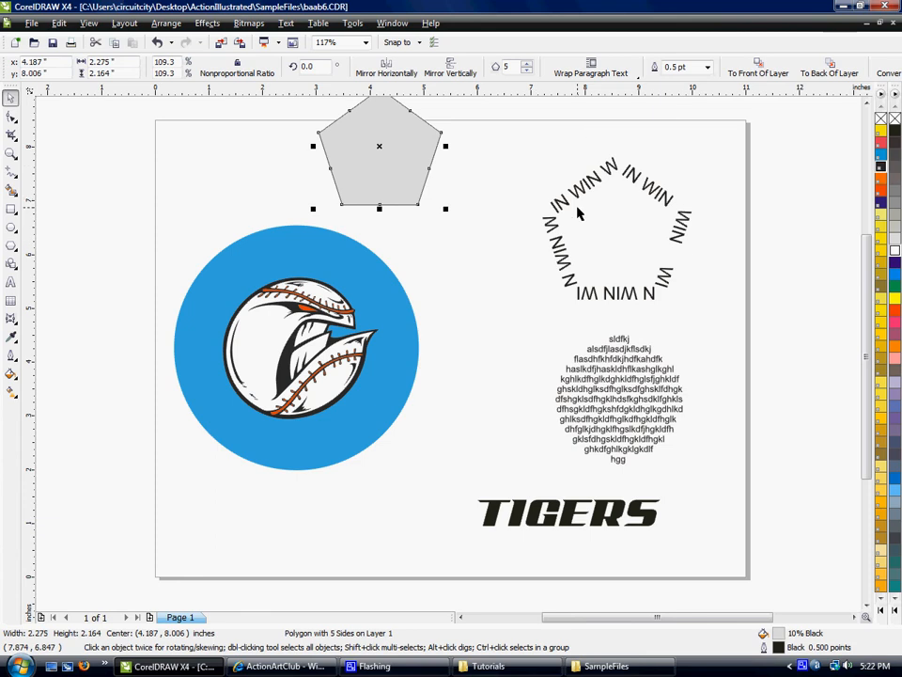
{"action": "key", "text": "ctrl+z"}
Give the pentagon a PANTONE Process Cyan fill with no outline, and scale it down slightly inside the WIN lettering.
{"action": "key", "text": "ctrl+z"}
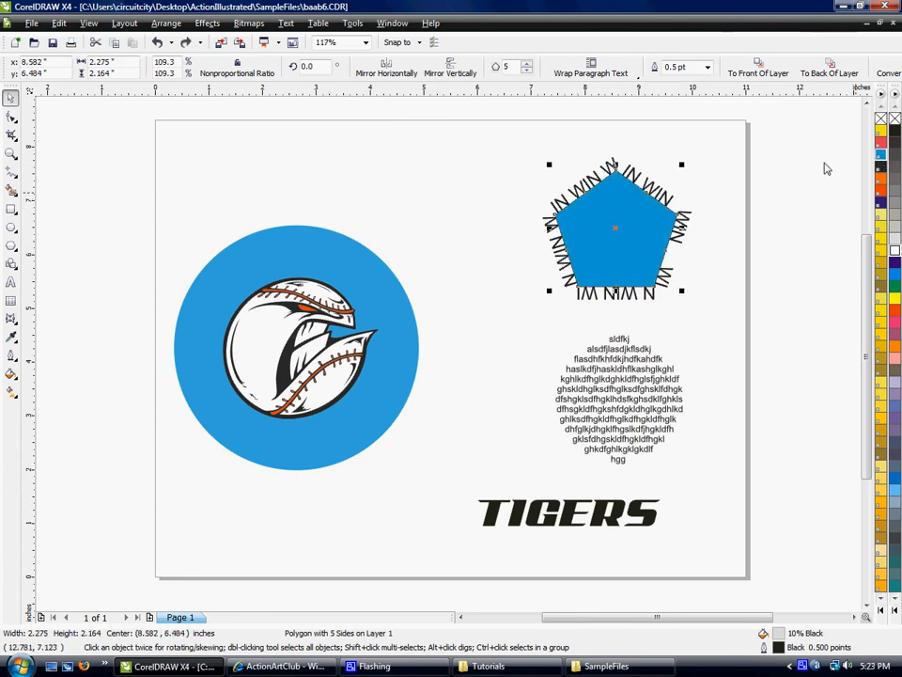
{"action": "left_click", "coordinate": [11, 355]}
{"action": "left_click", "coordinate": [74, 401]}
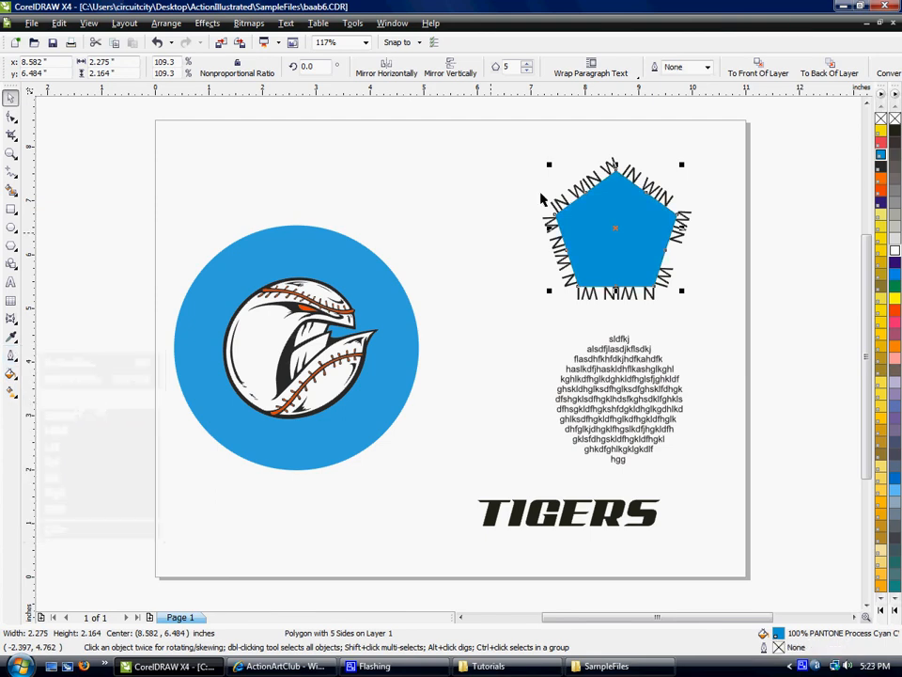
{"action": "mouse_move", "coordinate": [686, 170]}
{"action": "left_mouse_down"}
{"action": "mouse_move", "coordinate": [672, 167]}
{"action": "mouse_move", "coordinate": [679, 170]}
{"action": "left_mouse_up"}
{"action": "left_click", "coordinate": [578, 295]}
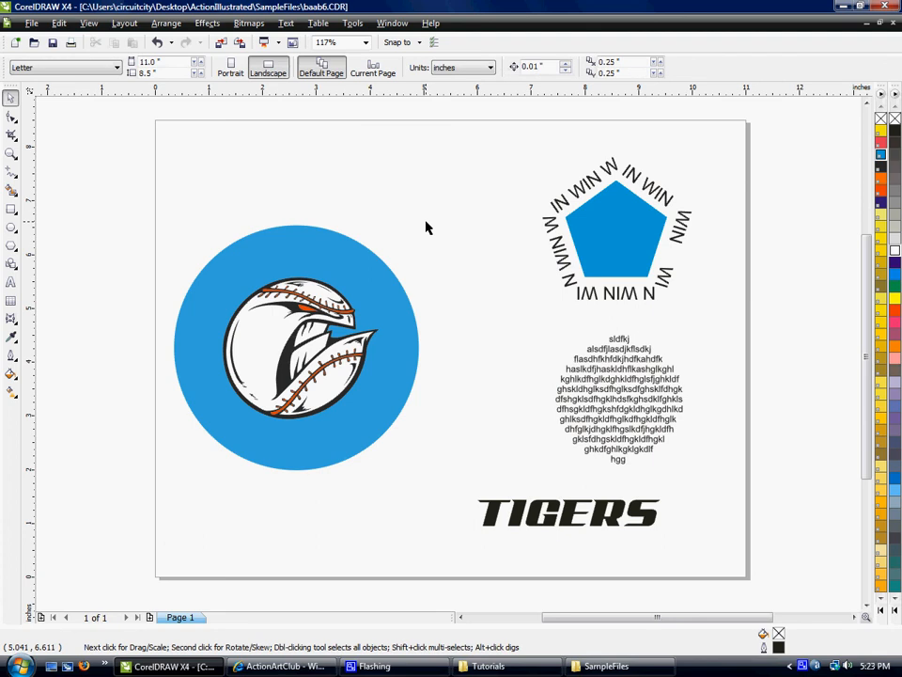
Delete the pentagon, its WIN lettering and the filler text, and move the TIGERS text straight up about 2.8 inches.
{"action": "left_click_drag", "start_coordinate": [477, 147], "coordinate": [765, 477]}
{"action": "key", "text": "Delete"}
{"action": "key", "text": "ctrl+v"}
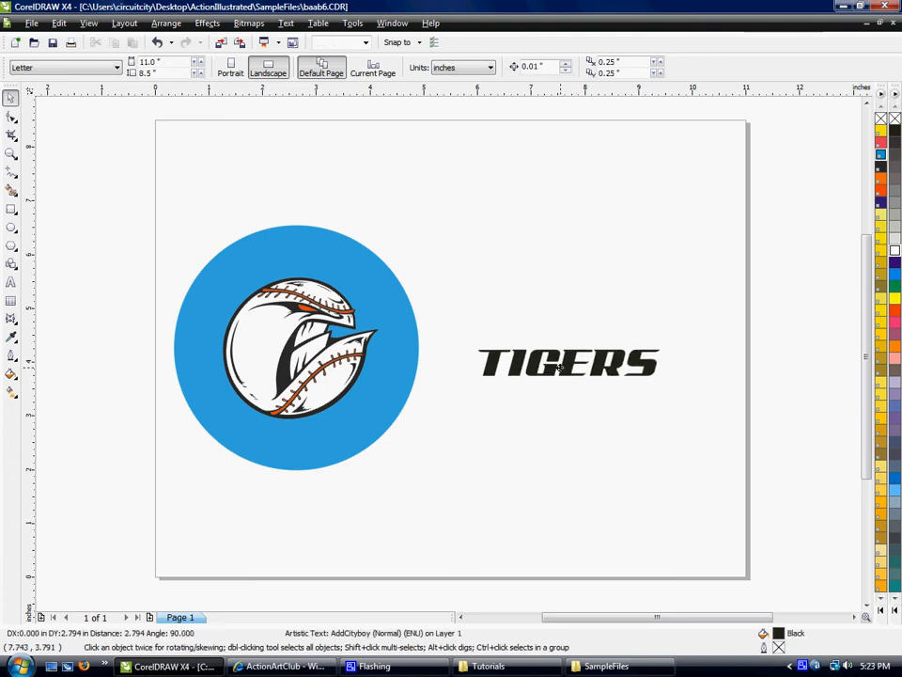
{"action": "left_click", "coordinate": [510, 467]}
{"action": "left_click", "coordinate": [555, 369]}
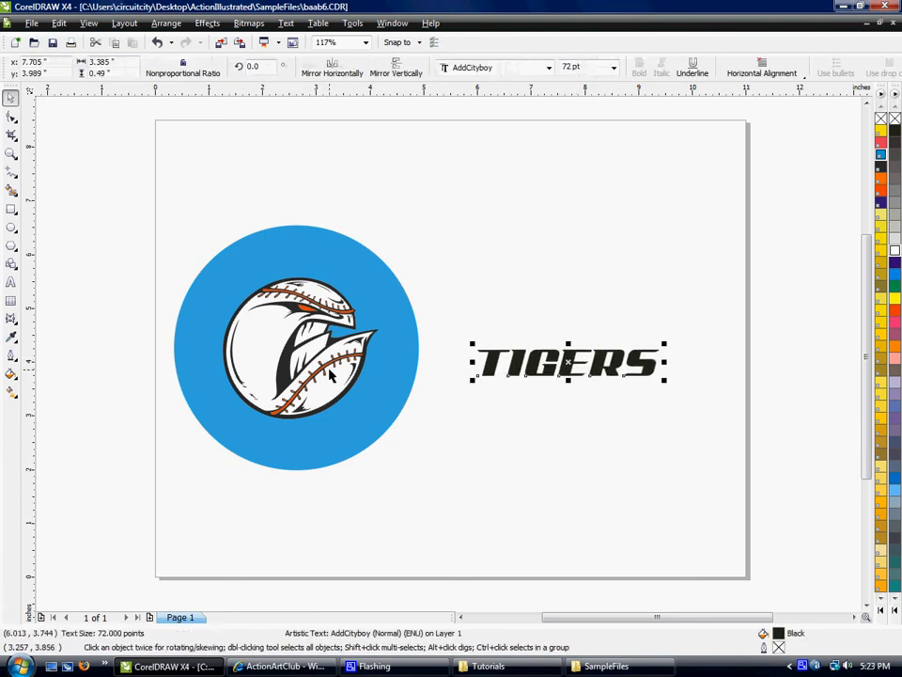
Apply an Envelope in Single Arc mode to the TIGERS text and raise its top middle node about 0.5 inch.
{"action": "left_click", "coordinate": [10, 320]}
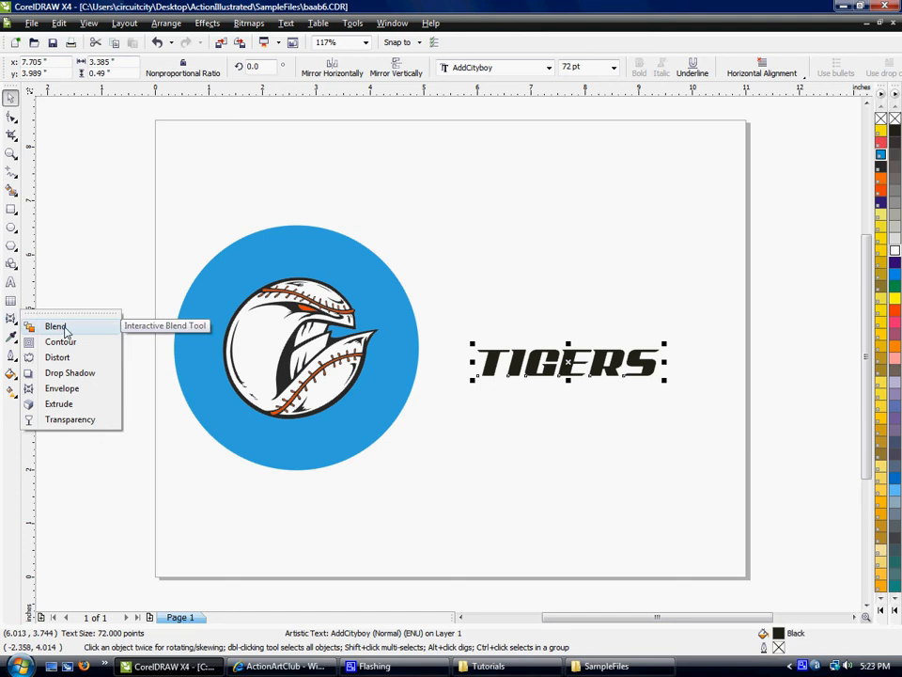
{"action": "left_click", "coordinate": [62, 391]}
{"action": "left_click", "coordinate": [62, 389]}
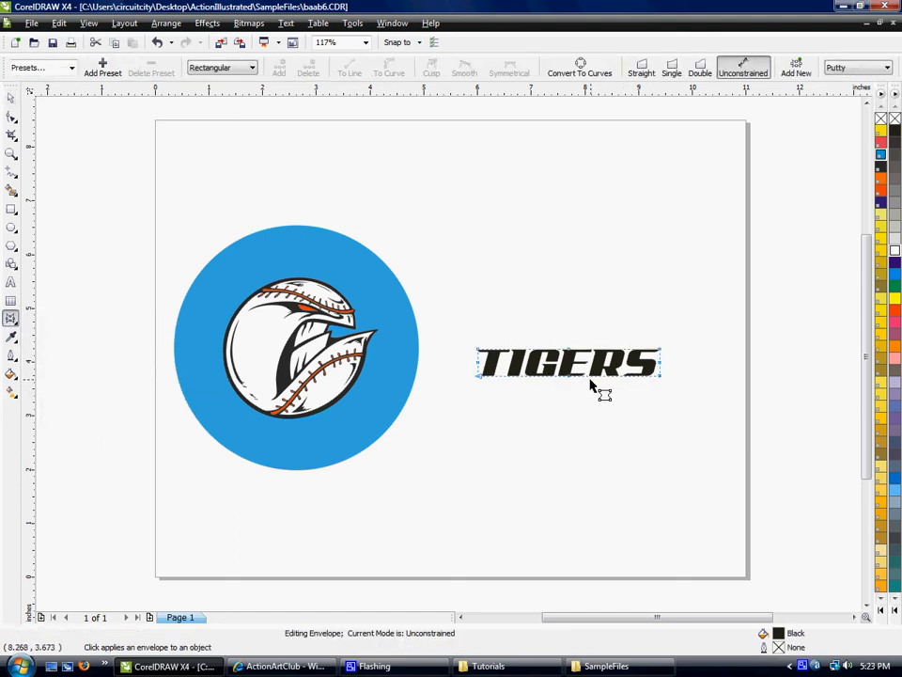
{"action": "scroll", "coordinate": [564, 376], "scroll_direction": "up", "scroll_amount": 2}
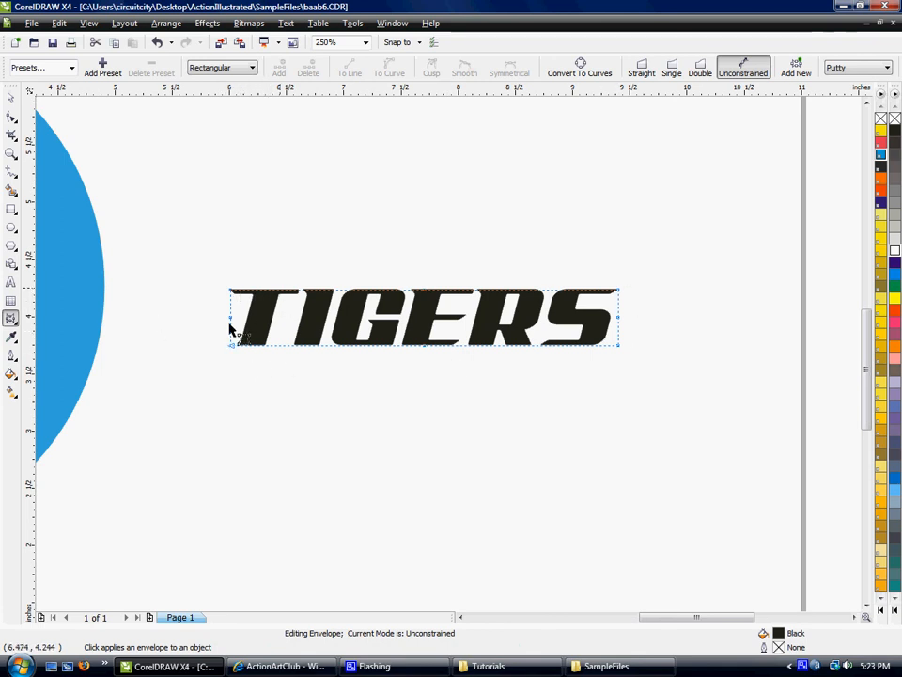
{"action": "left_click", "coordinate": [671, 73]}
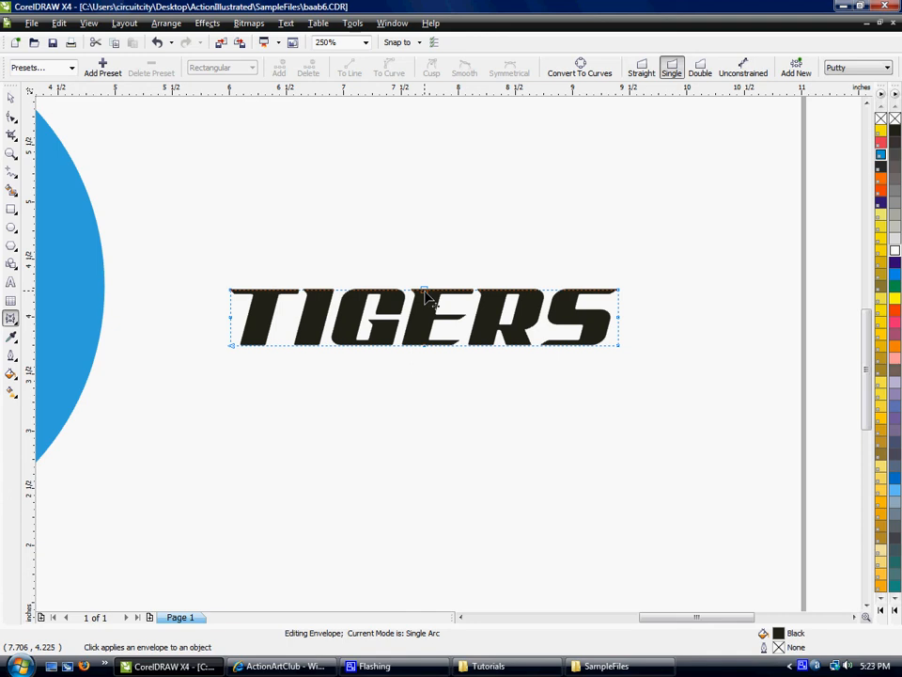
{"action": "left_click_drag", "start_coordinate": [426, 301], "coordinate": [425, 240]}
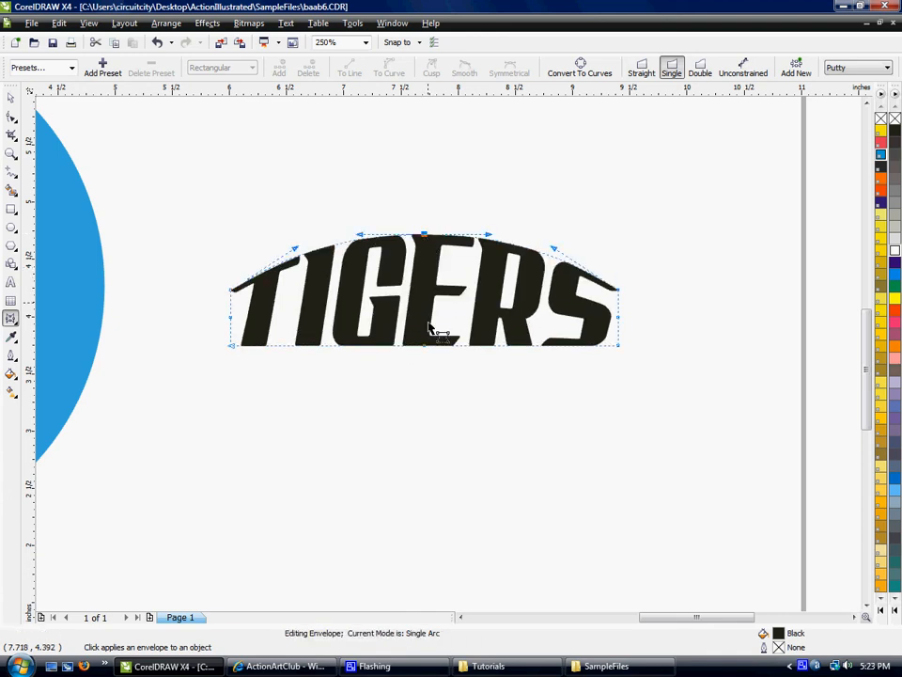
Try raising the bottom middle envelope node of the TIGERS text, and undo the envelope edits.
{"action": "left_click_drag", "start_coordinate": [426, 351], "coordinate": [431, 311]}
{"action": "key", "text": "ctrl+z"}
{"action": "key", "text": "ctrl+z"}
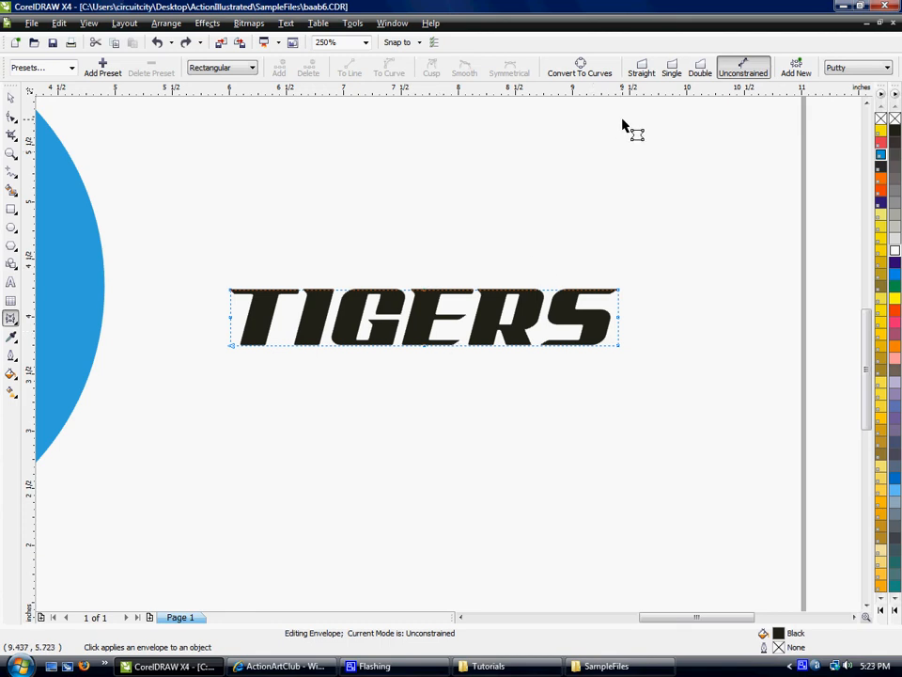
Try a Single Arc envelope that arches both the top and bottom edges of TIGERS upward about 0.45 inch, and undo it.
{"action": "left_click", "coordinate": [673, 71]}
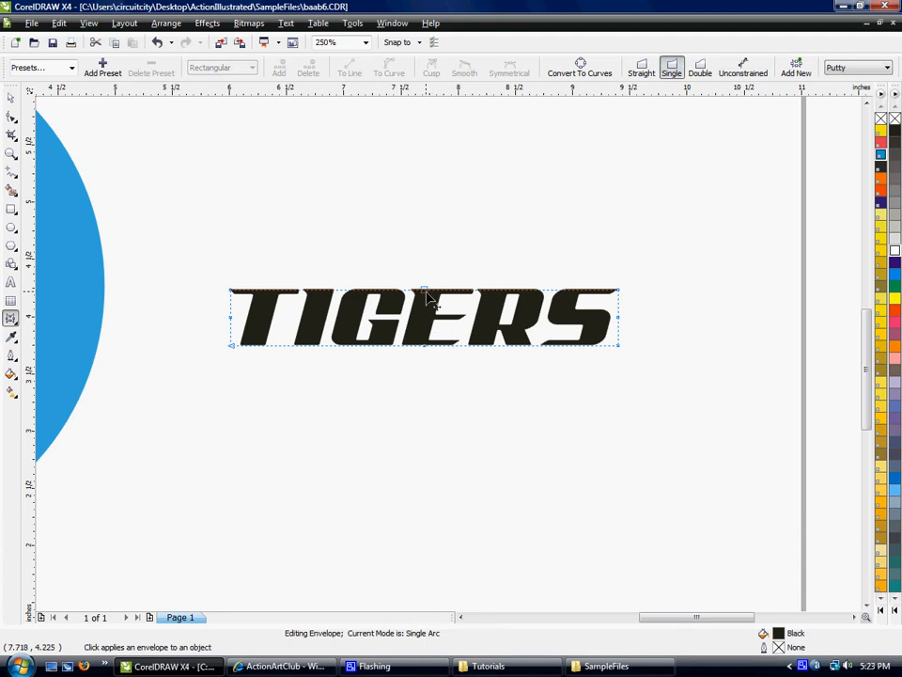
{"action": "left_click_drag", "start_coordinate": [428, 296], "coordinate": [438, 246]}
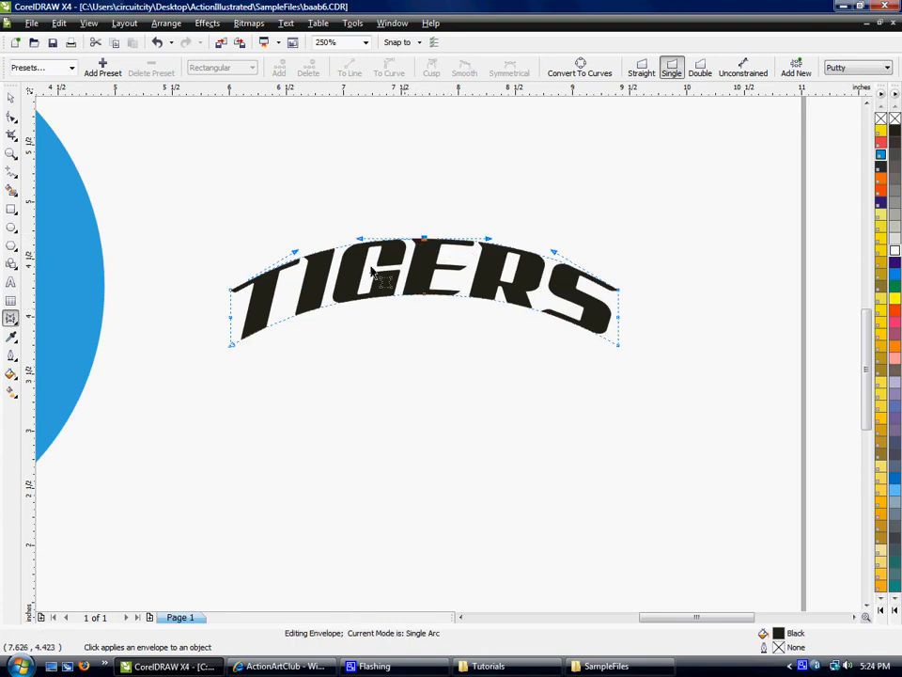
{"action": "key", "text": "ctrl+z"}
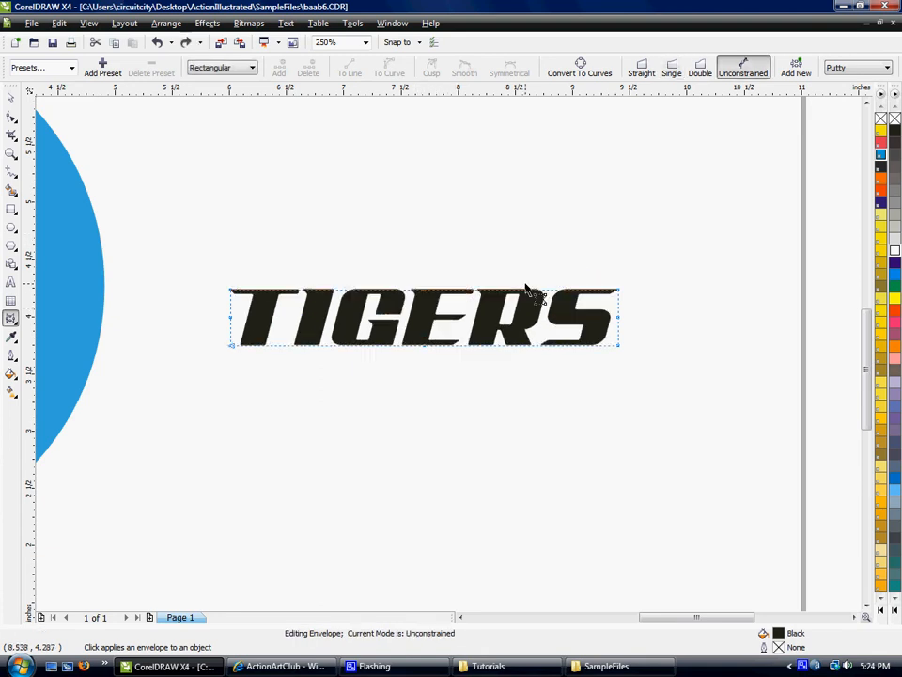
Try a Single Arc envelope that bulges the top and bottom edges of TIGERS outward about 0.4 inch each, and undo it.
{"action": "left_click", "coordinate": [671, 67]}
{"action": "left_click_drag", "start_coordinate": [427, 301], "coordinate": [439, 266]}
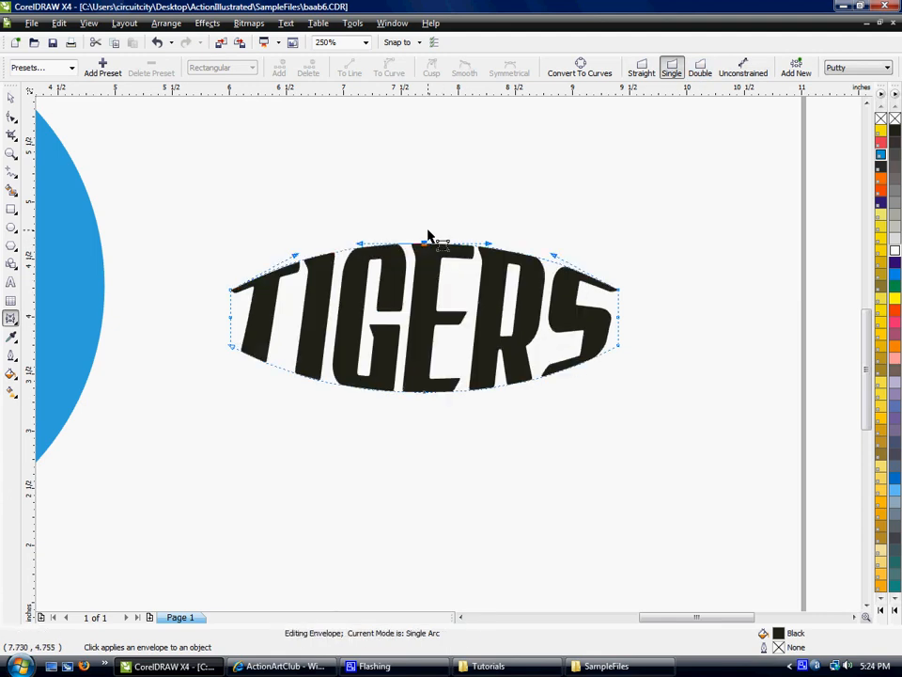
{"action": "key", "text": "ctrl+z"}
Move the straight TIGERS text about 1.1 inches left and 2.2 inches up, beside the upper edge of the blue circle.
{"action": "key", "text": "space"}
{"action": "left_click", "coordinate": [601, 439]}
{"action": "key", "text": "F3"}
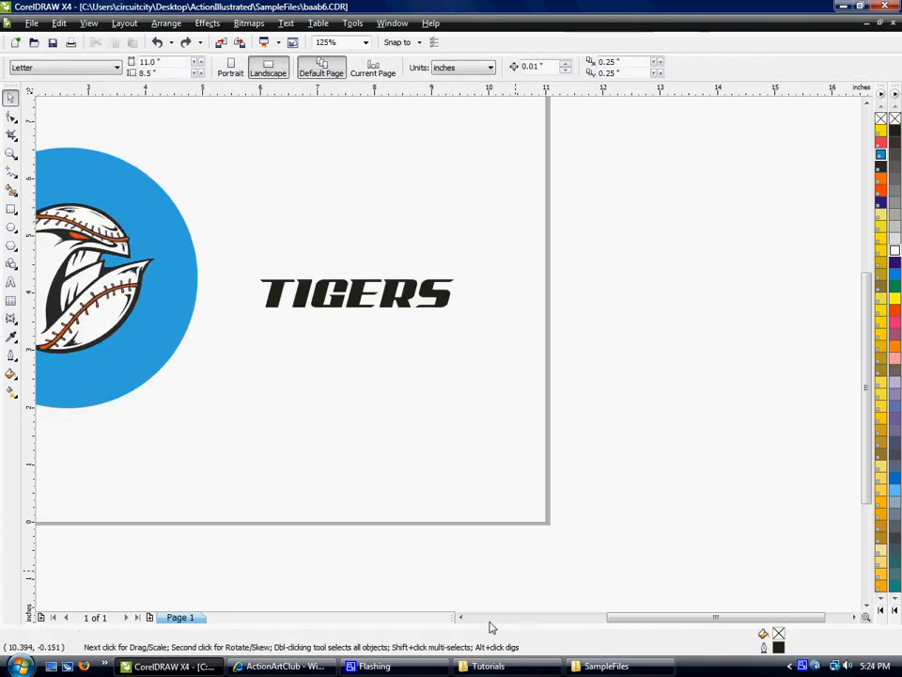
{"action": "left_click", "coordinate": [461, 617]}
{"action": "left_click", "coordinate": [460, 617]}
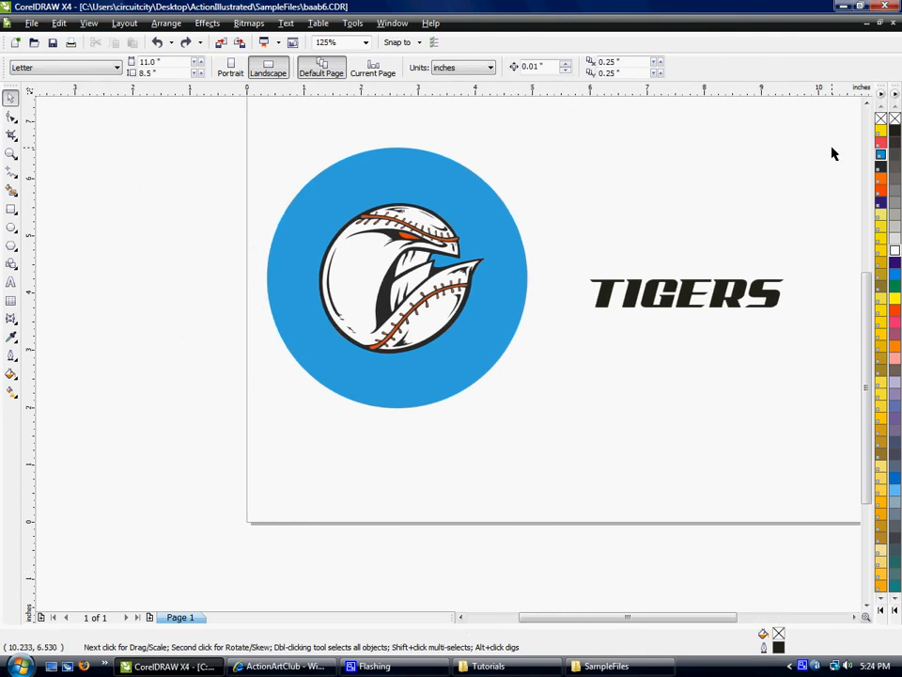
{"action": "left_click", "coordinate": [867, 104]}
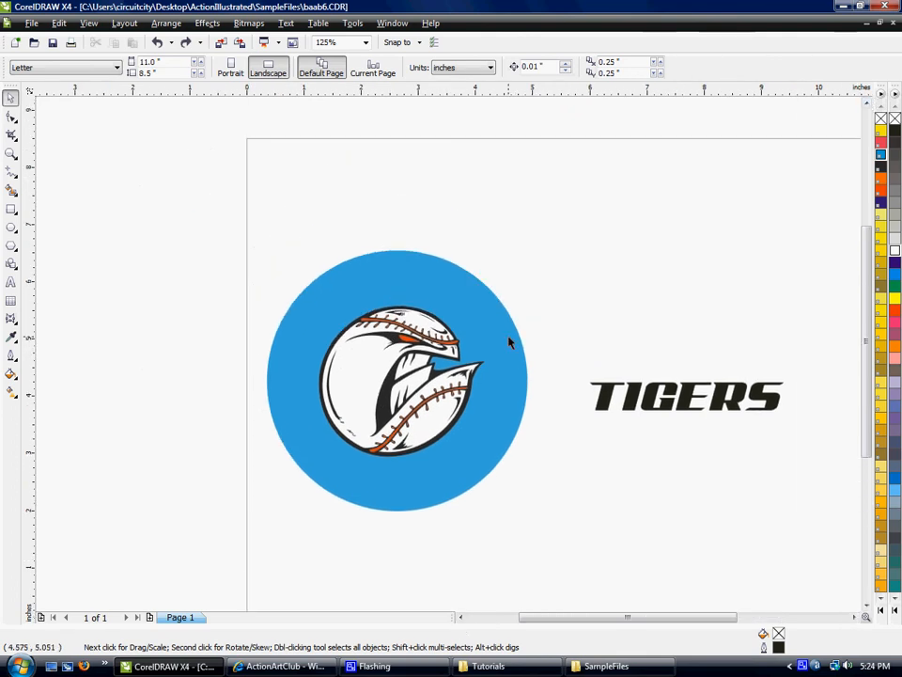
{"action": "left_click_drag", "start_coordinate": [611, 396], "coordinate": [550, 272]}
{"action": "left_click", "coordinate": [613, 388]}
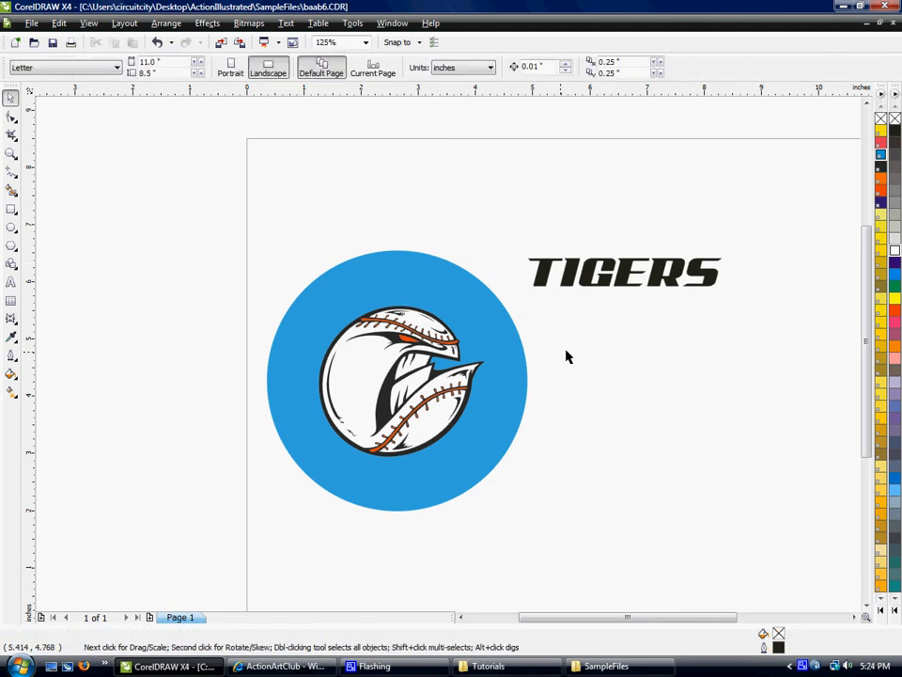
Fit the TIGERS text to the path of the blue circle, arched over its upper edge.
{"action": "scroll", "coordinate": [594, 367], "scroll_direction": "up", "scroll_amount": 1}
{"action": "scroll", "coordinate": [446, 359], "scroll_direction": "down", "scroll_amount": 1}
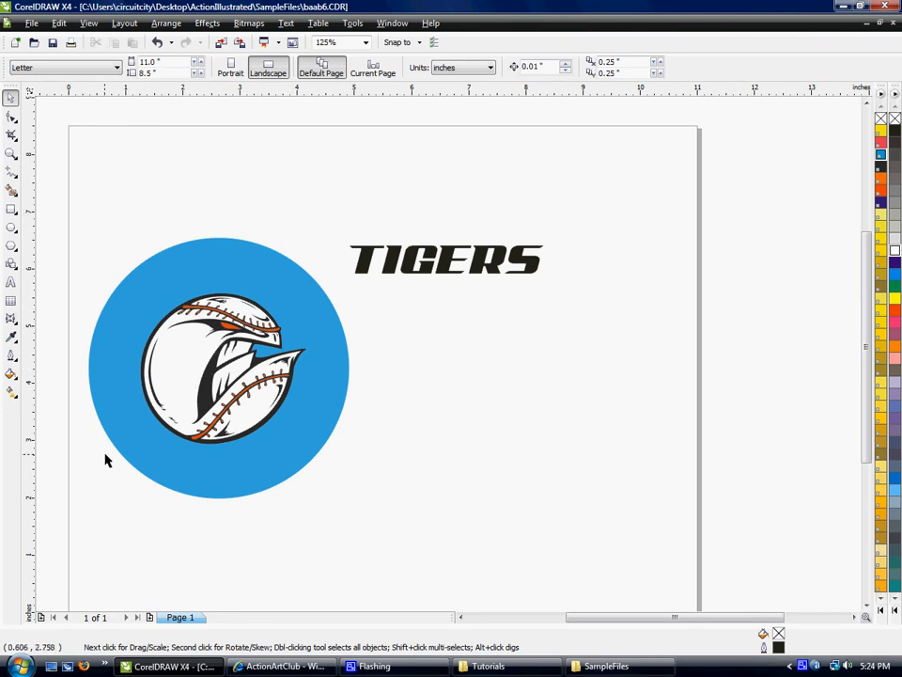
{"action": "left_click", "coordinate": [459, 618]}
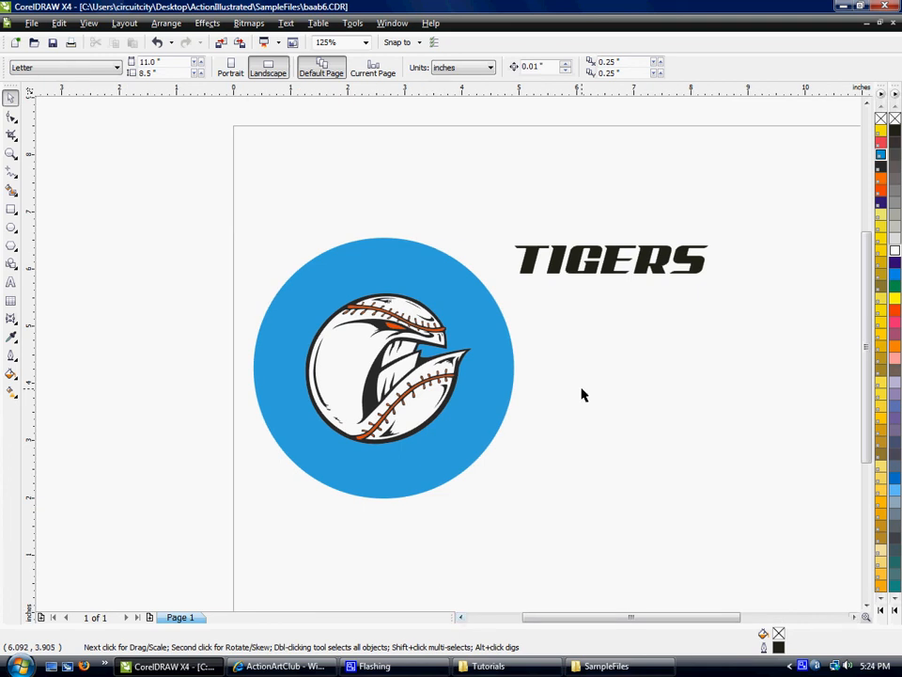
{"action": "left_click", "coordinate": [558, 258]}
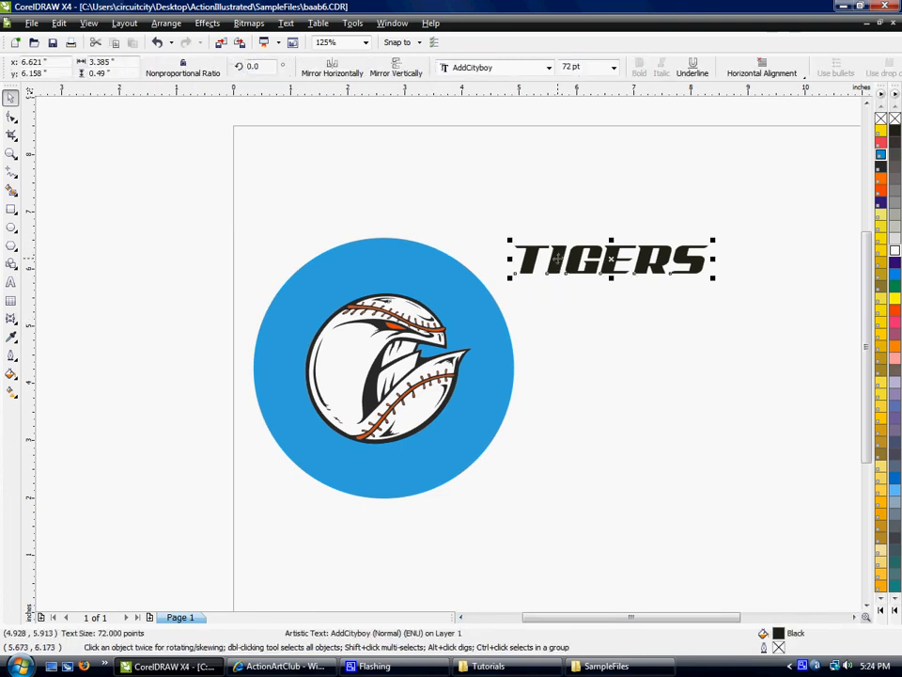
{"action": "left_click_drag", "start_coordinate": [558, 258], "coordinate": [376, 247]}
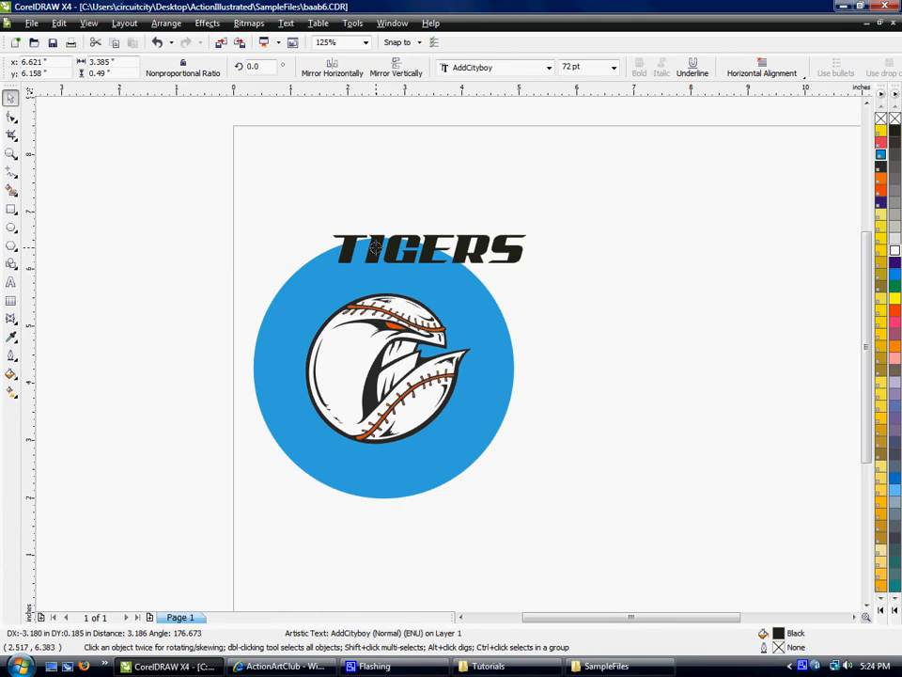
{"action": "left_click_drag", "start_coordinate": [376, 248], "coordinate": [377, 248]}
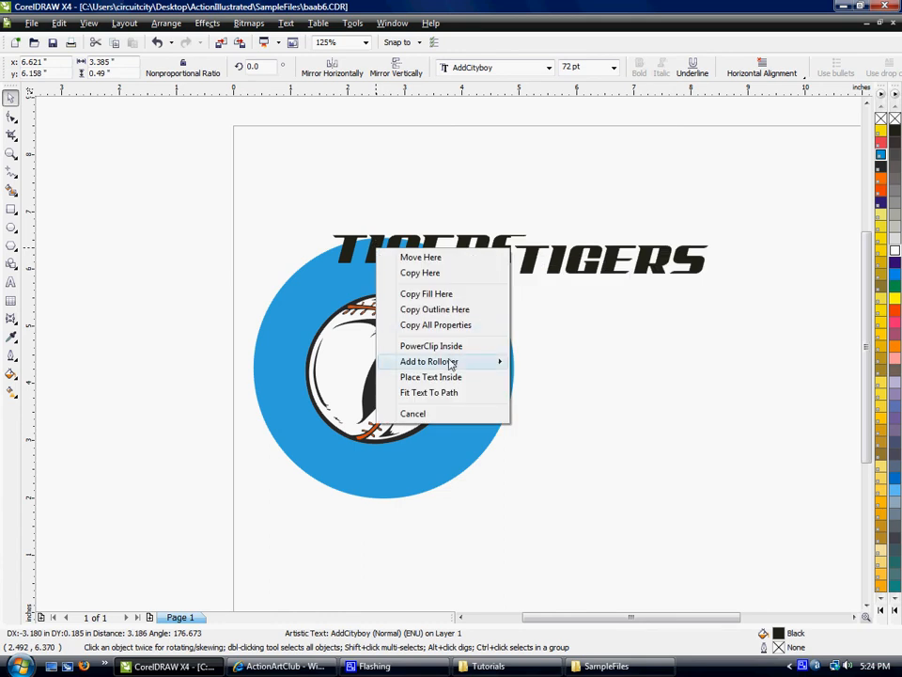
{"action": "left_click", "coordinate": [436, 399]}
Set the font size of the arched TIGERS text to 100 pt.
{"action": "scroll", "coordinate": [337, 279], "scroll_direction": "up", "scroll_amount": 2}
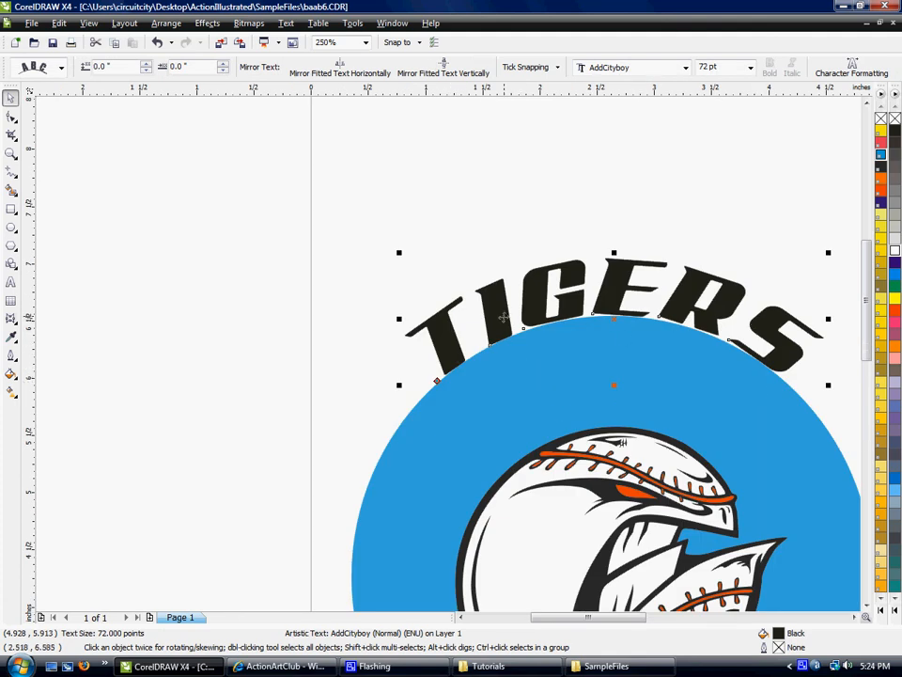
{"action": "scroll", "coordinate": [862, 615], "scroll_direction": "right", "scroll_amount": 2}
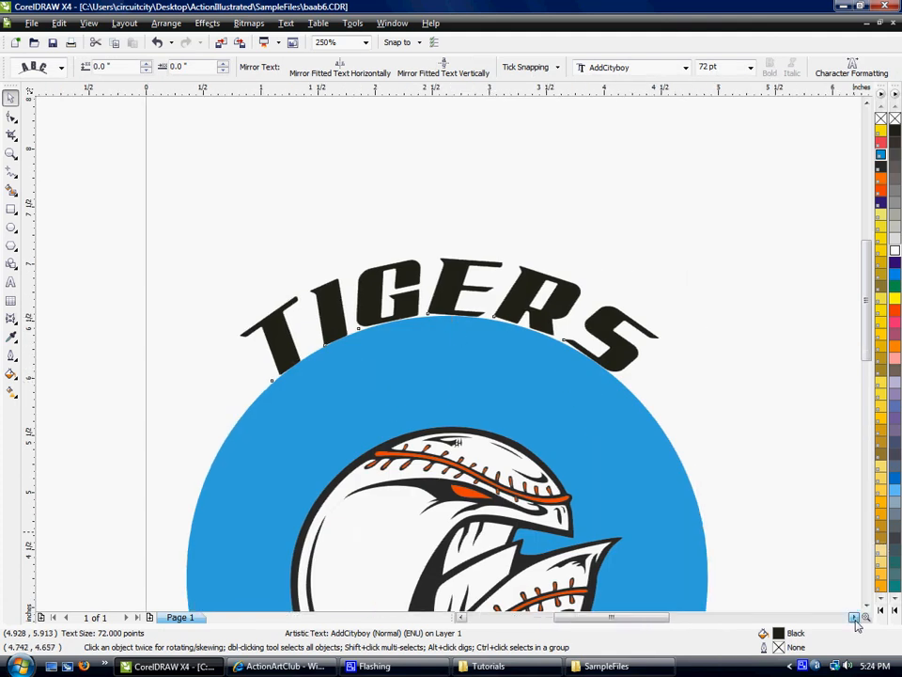
{"action": "scroll", "coordinate": [781, 570], "scroll_direction": "down", "scroll_amount": 2}
{"action": "left_click", "coordinate": [329, 167]}
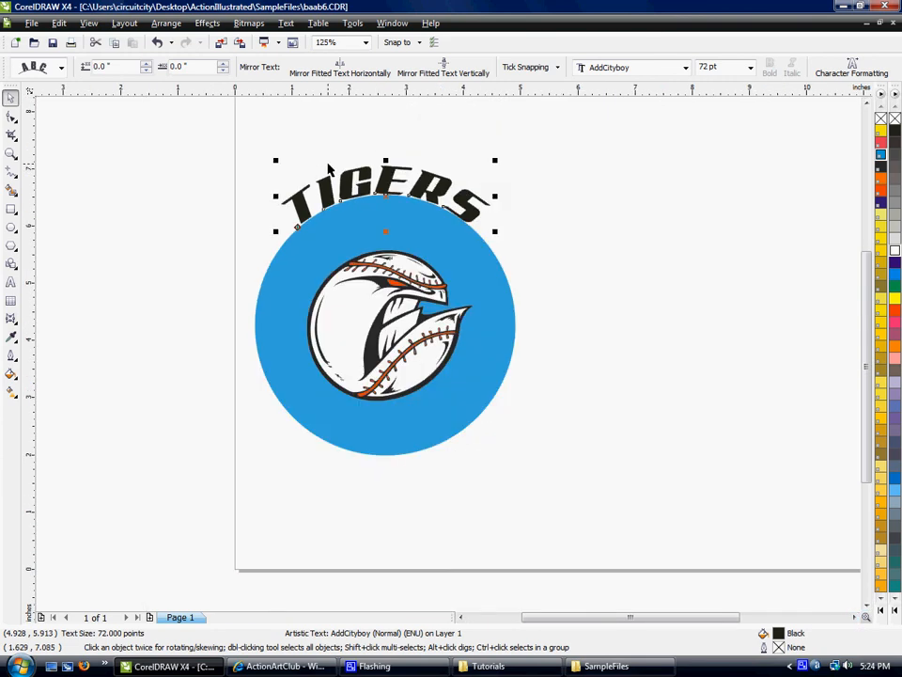
{"action": "key", "text": "F8"}
{"action": "key", "text": "ctrl+a"}
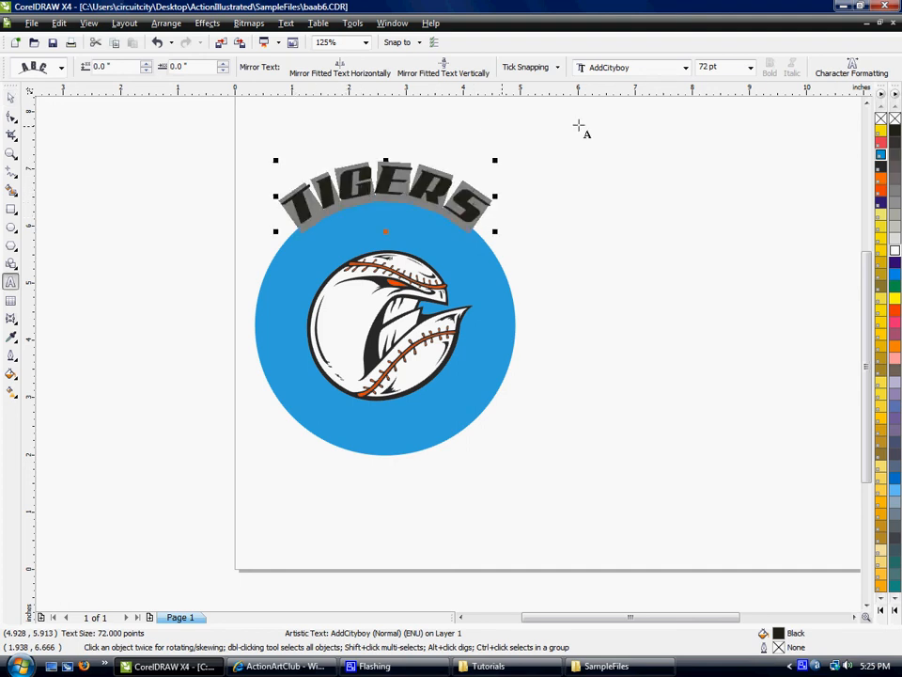
{"action": "left_click", "coordinate": [750, 66]}
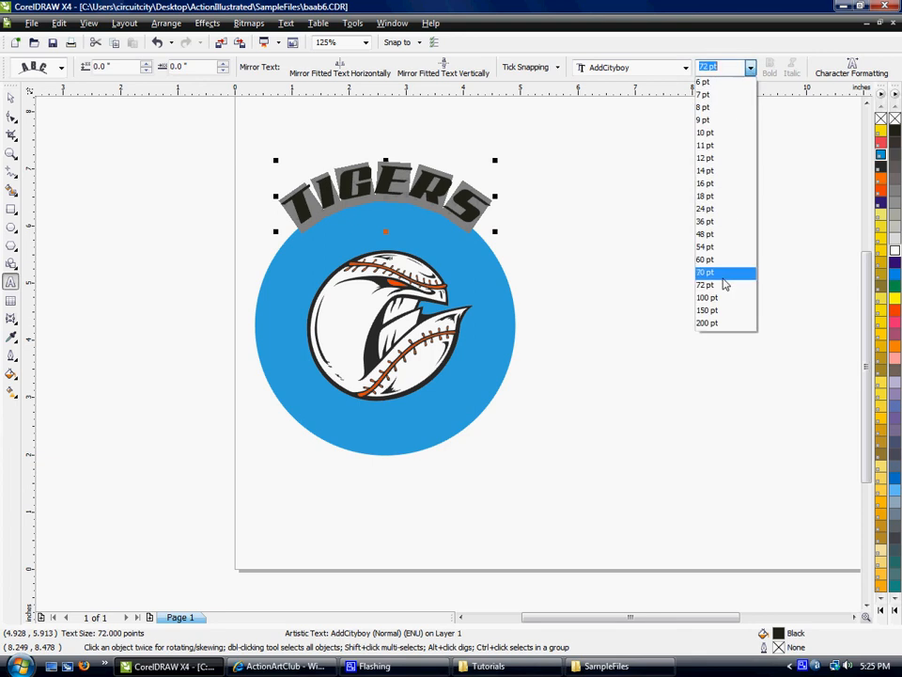
{"action": "left_click", "coordinate": [720, 302]}
{"action": "left_click", "coordinate": [750, 67]}
{"action": "left_click", "coordinate": [714, 285]}
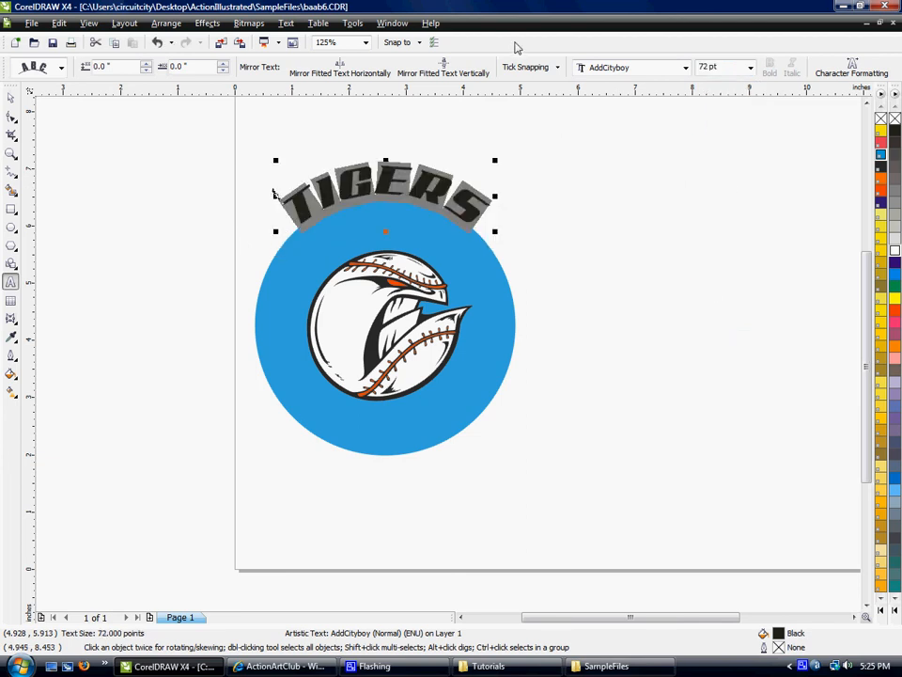
{"action": "left_click", "coordinate": [751, 69]}
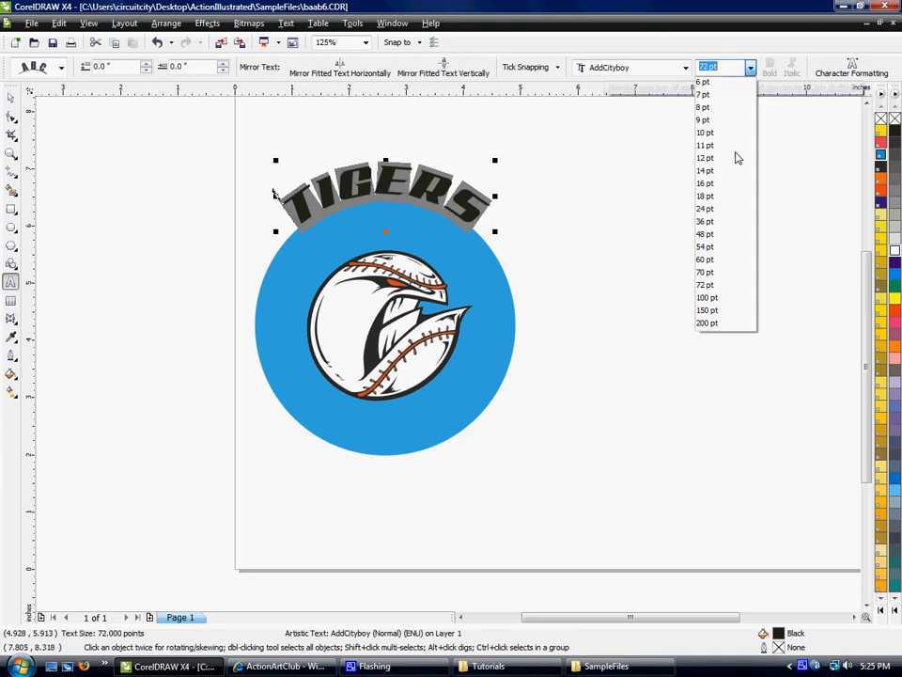
{"action": "left_click", "coordinate": [707, 297]}
{"action": "left_click", "coordinate": [11, 100]}
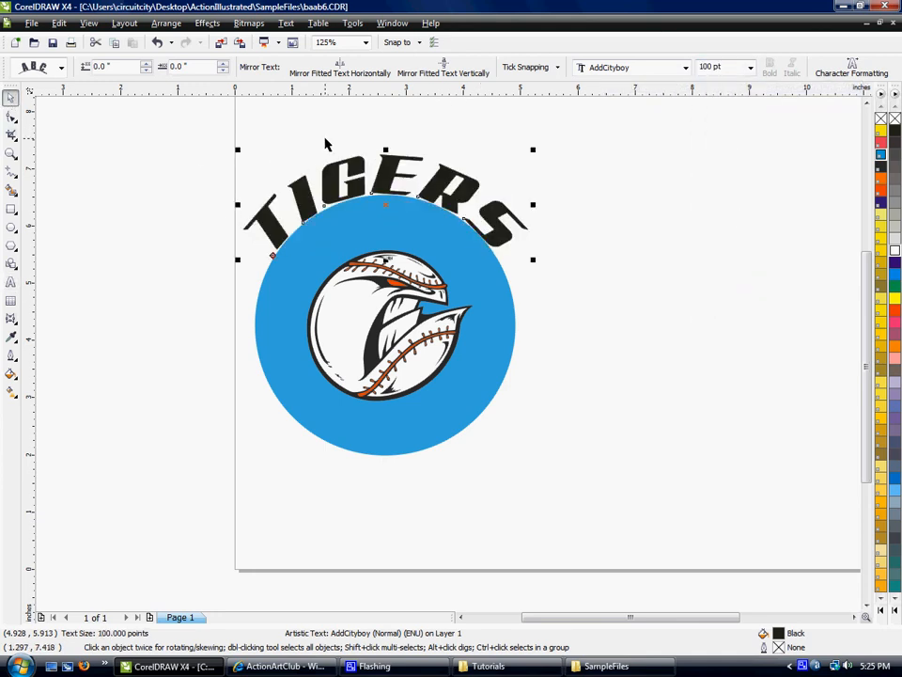
Convert the arched TIGERS text to curves and fit it inside the blue circle, about 0.78 inch lower and narrowed to 4.128 inches wide.
{"action": "left_click", "coordinate": [167, 23]}
{"action": "left_click", "coordinate": [224, 278]}
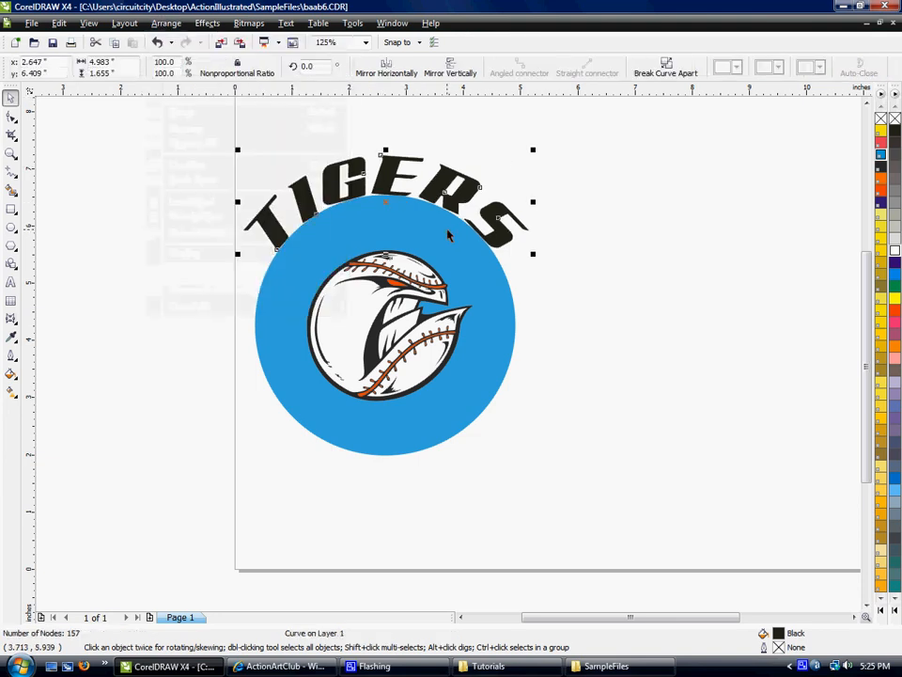
{"action": "left_click_drag", "start_coordinate": [386, 173], "coordinate": [385, 216]}
{"action": "left_click_drag", "start_coordinate": [533, 247], "coordinate": [508, 246]}
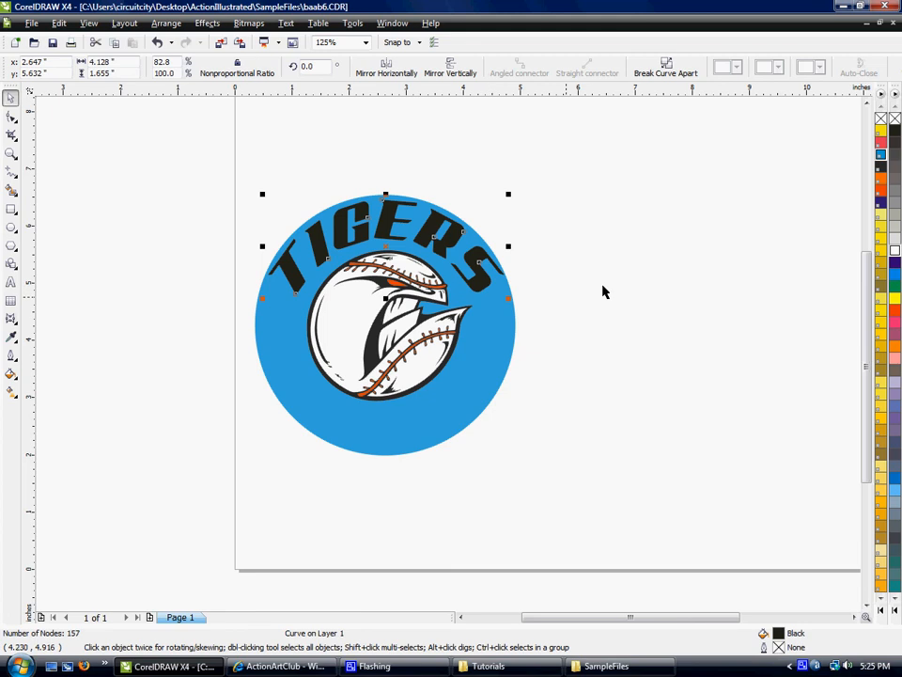
{"action": "left_click", "coordinate": [616, 245]}
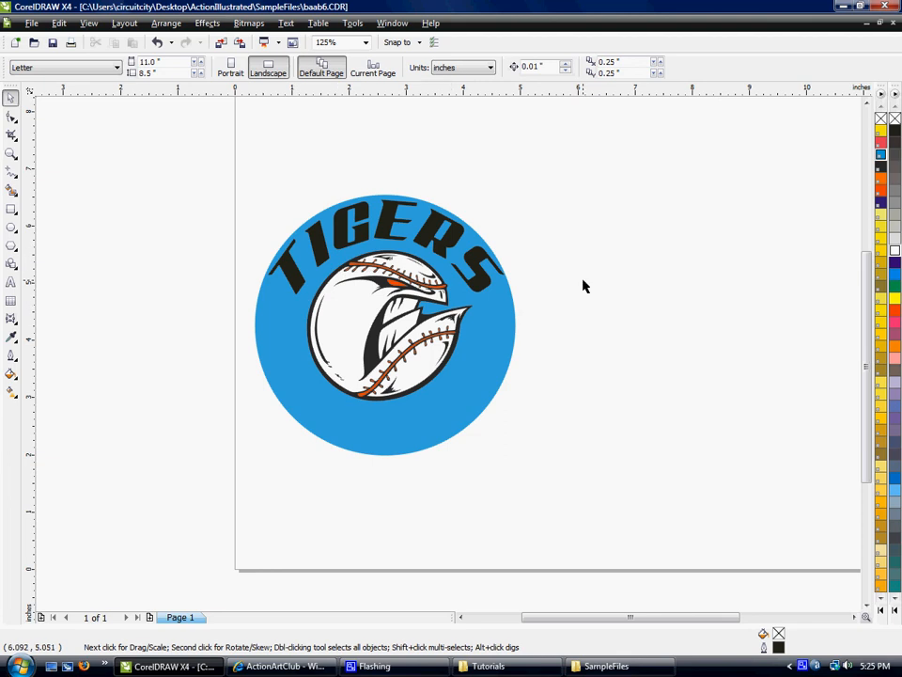
Undo the edits to TIGERS back to the straight text beside the circle, and move it about 0.55 inch right.
{"action": "key", "text": "ctrl+z"}
{"action": "key", "text": "ctrl+z"}
{"action": "key", "text": "ctrl+z"}
{"action": "key", "text": "ctrl+z"}
{"action": "key", "text": "ctrl+z"}
{"action": "key", "text": "ctrl+z"}
{"action": "key", "text": "ctrl+z"}
{"action": "left_click_drag", "start_coordinate": [559, 212], "coordinate": [591, 209]}
{"action": "left_click", "coordinate": [580, 248]}
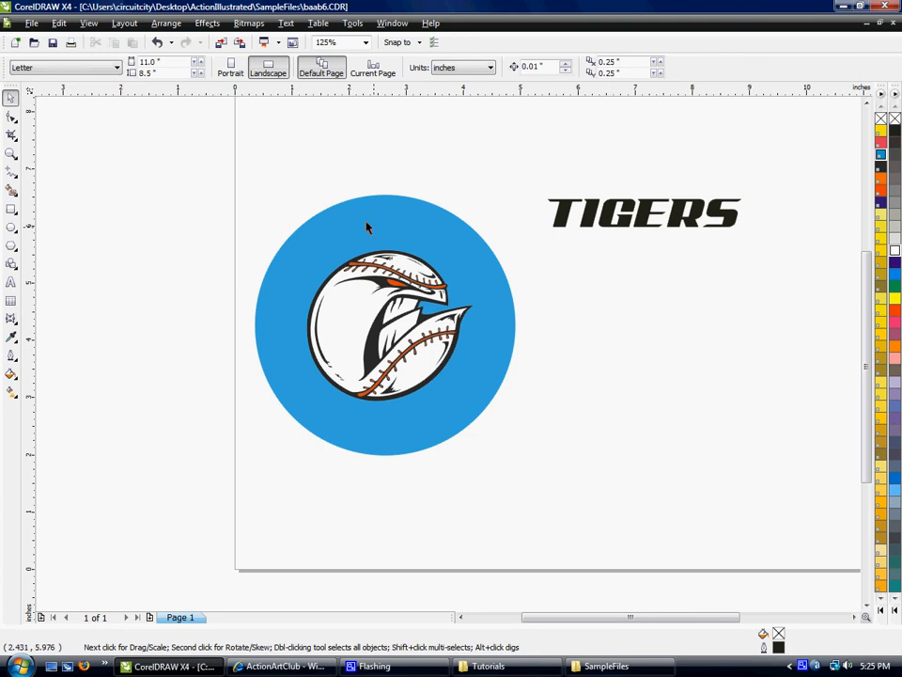
Enlarge the blue circle about its center to about 4.75 inches in diameter.
{"action": "left_click", "coordinate": [384, 197]}
{"action": "left_click_drag", "start_coordinate": [518, 189], "coordinate": [532, 185]}
{"action": "left_click", "coordinate": [466, 157]}
{"action": "left_click", "coordinate": [419, 216]}
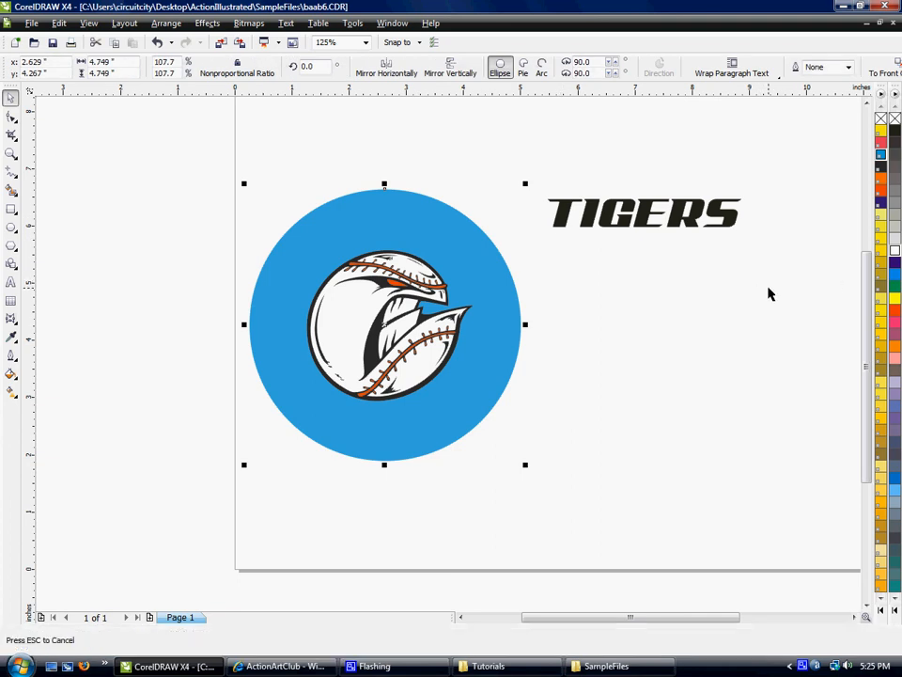
Make a copy of the blue circle filled with PANTONE 125 CV and scaled down about its center to about 3.4 inches in diameter.
{"action": "key", "text": "KP_Add"}
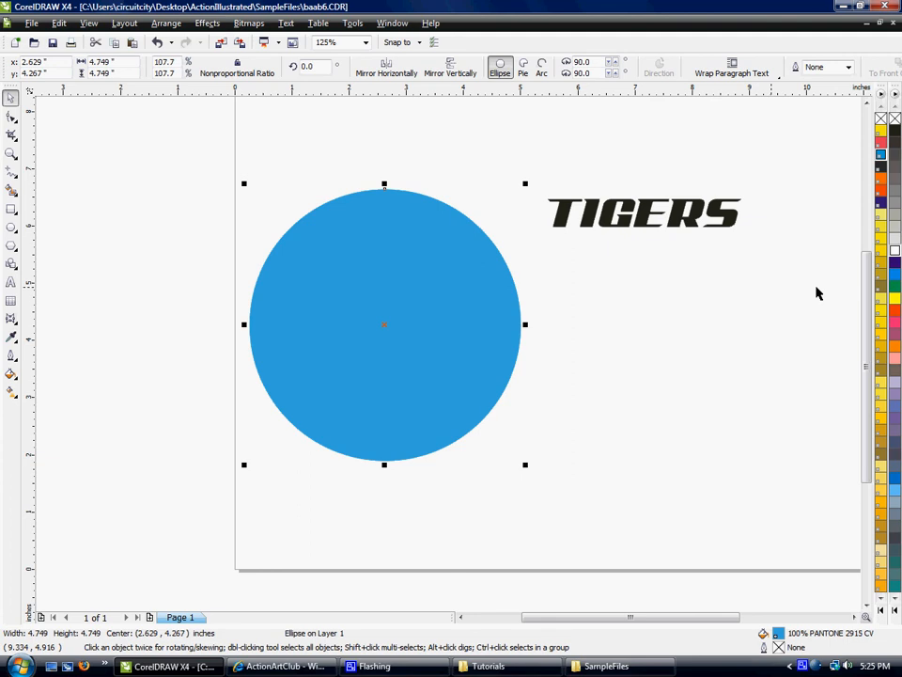
{"action": "left_click", "coordinate": [881, 532]}
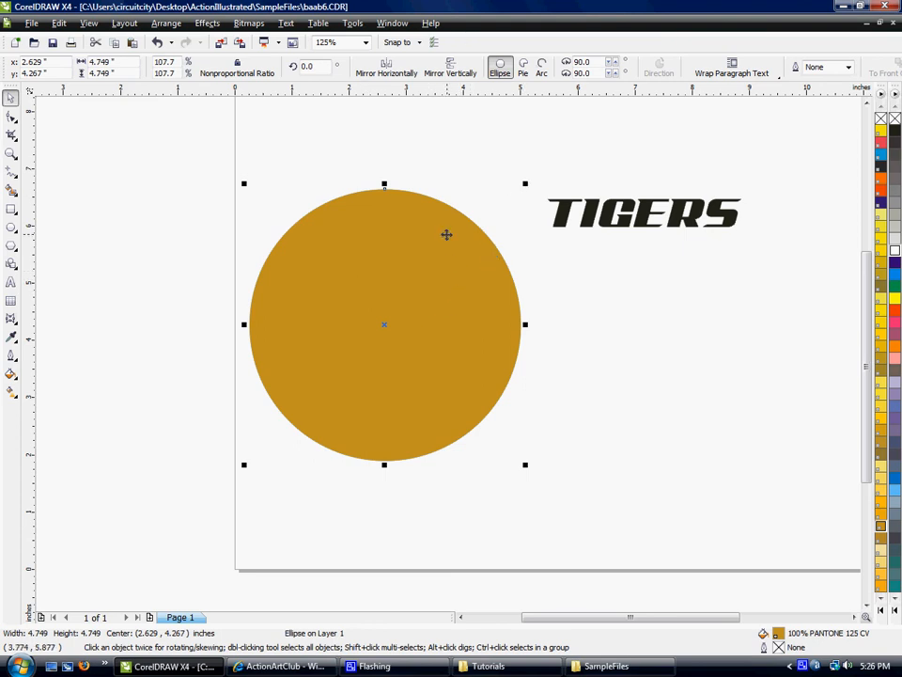
{"action": "left_click_drag", "start_coordinate": [524, 183], "coordinate": [481, 220]}
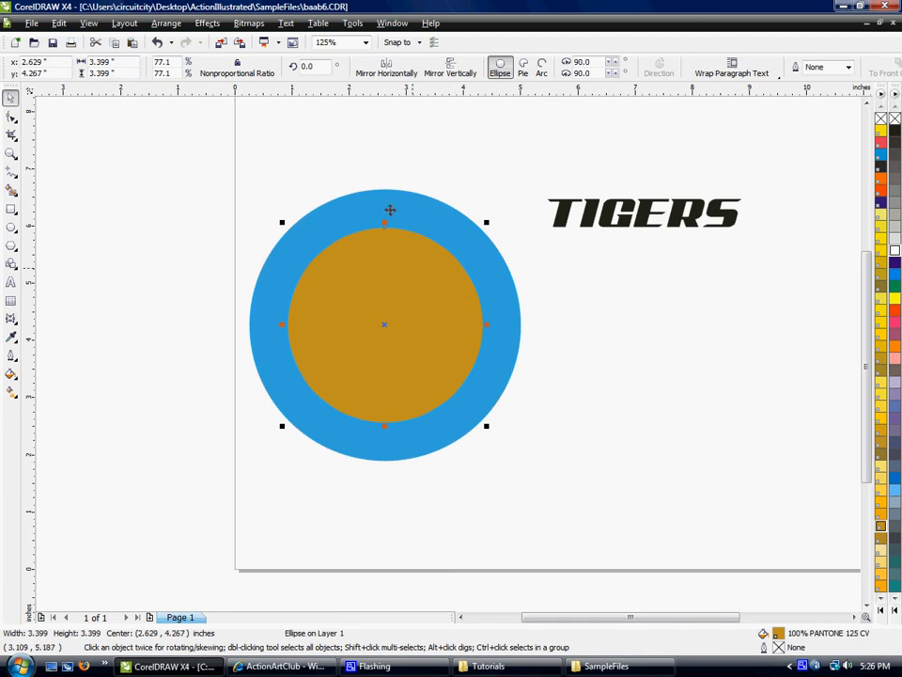
Order the gold circle to the back of the page and forward one, placing it between the blue circle and the baseball.
{"action": "left_click", "coordinate": [168, 25]}
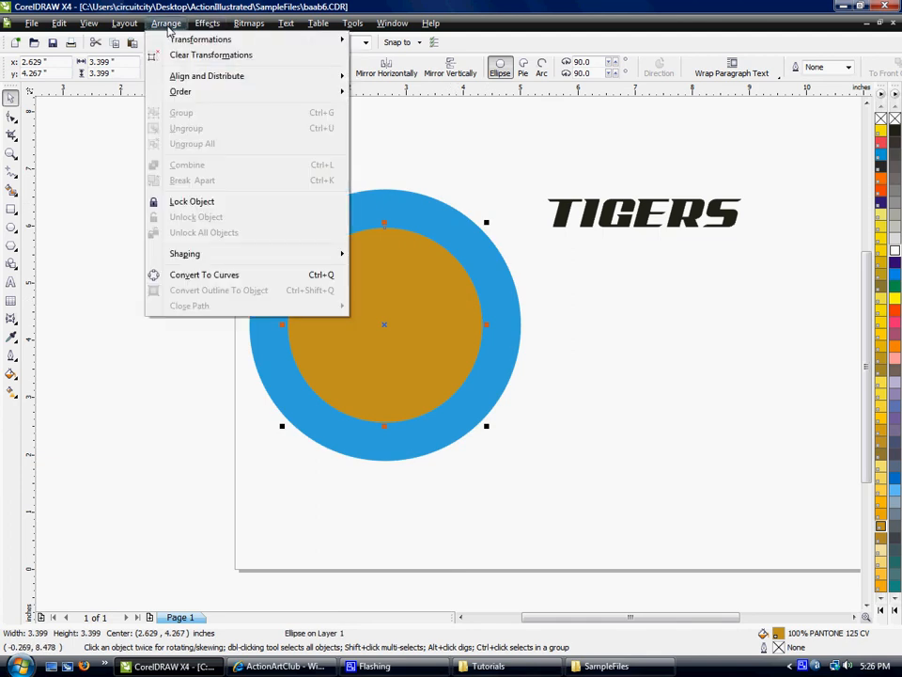
{"action": "mouse_move", "coordinate": [207, 94]}
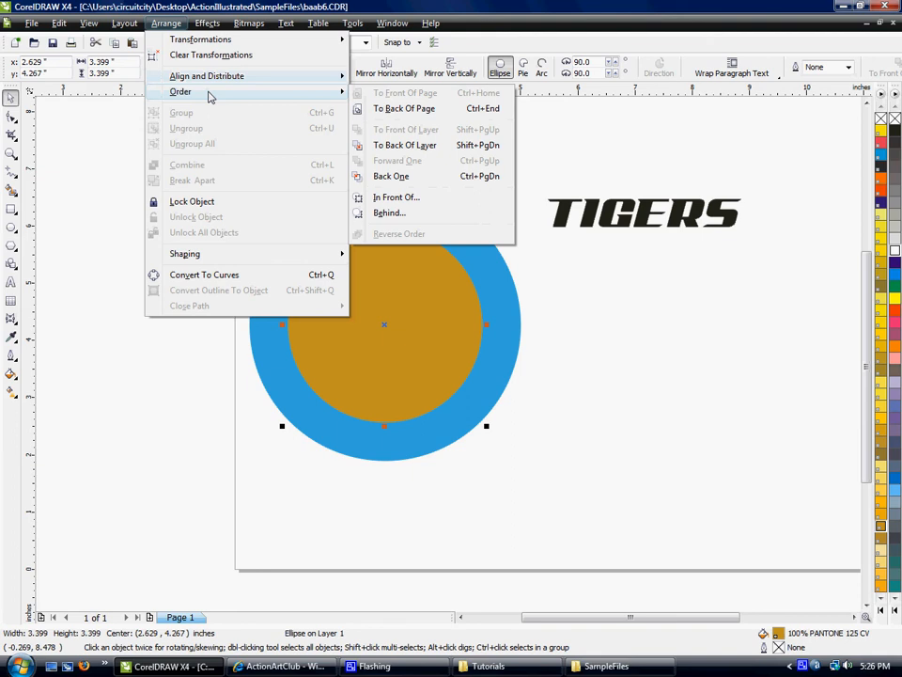
{"action": "left_click", "coordinate": [403, 109]}
{"action": "left_click", "coordinate": [167, 23]}
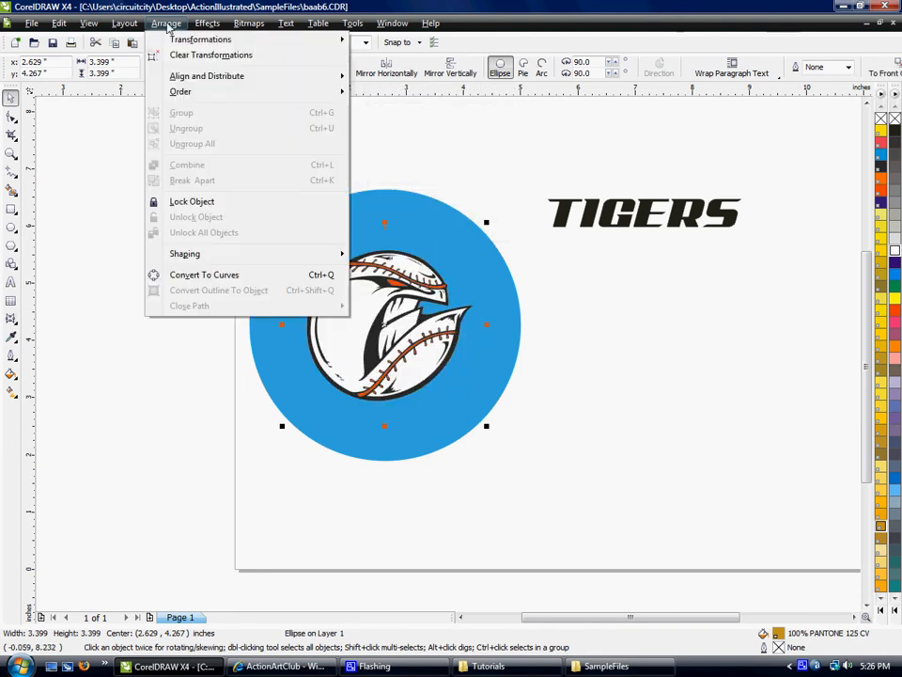
{"action": "mouse_move", "coordinate": [198, 97]}
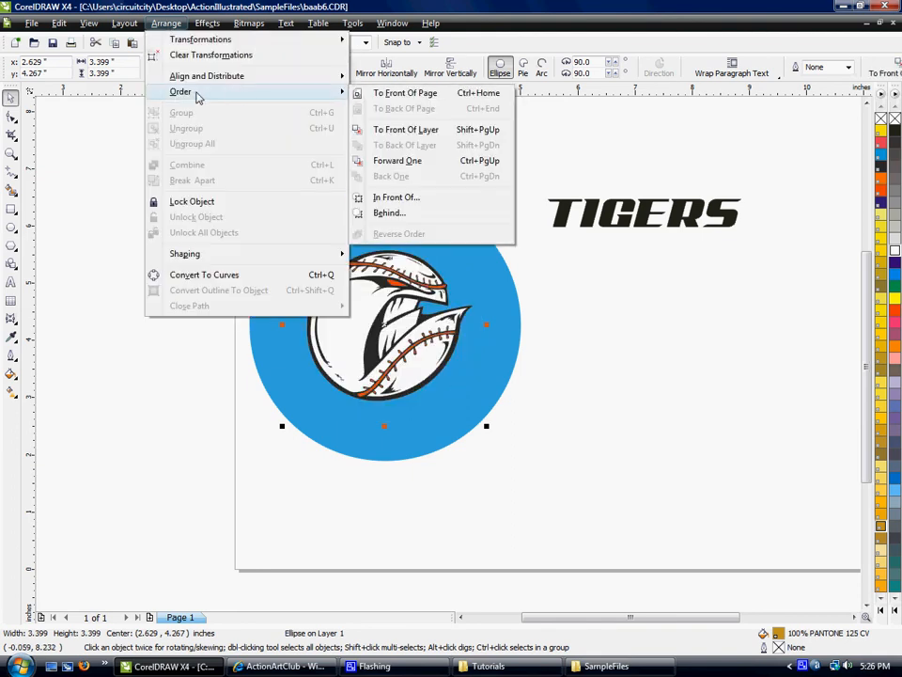
{"action": "left_click", "coordinate": [394, 162]}
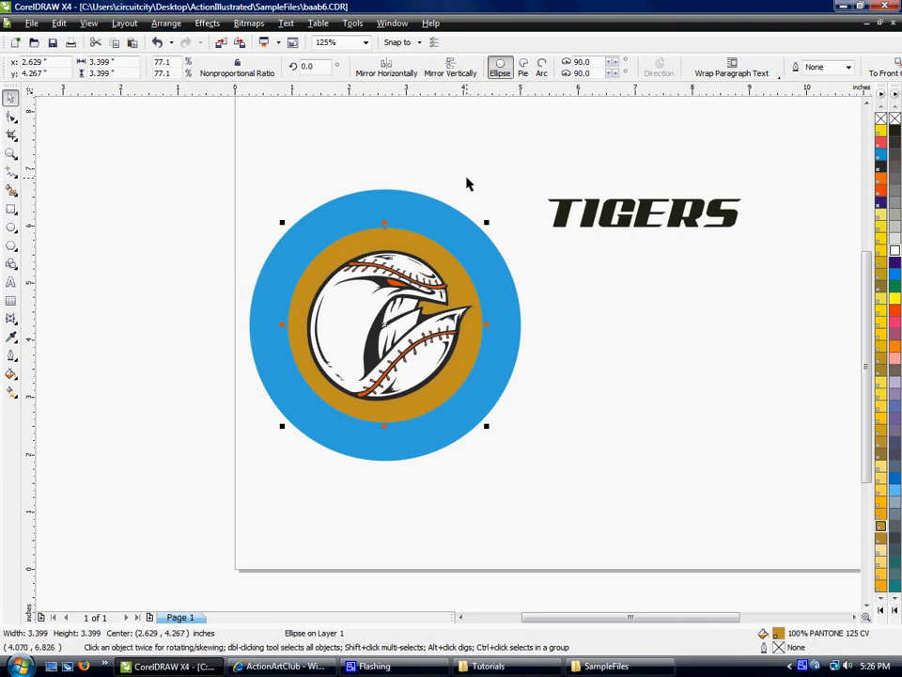
Fill the gold circle with Blue and scale it down about its center to about 3.1 inches in diameter.
{"action": "left_click", "coordinate": [894, 262]}
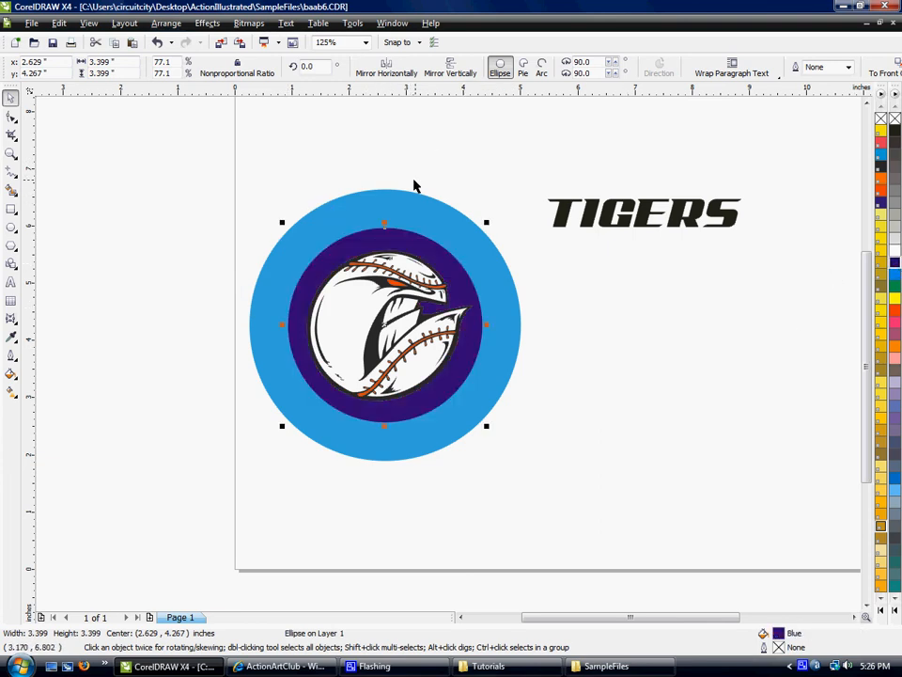
{"action": "left_click_drag", "start_coordinate": [485, 224], "coordinate": [478, 231]}
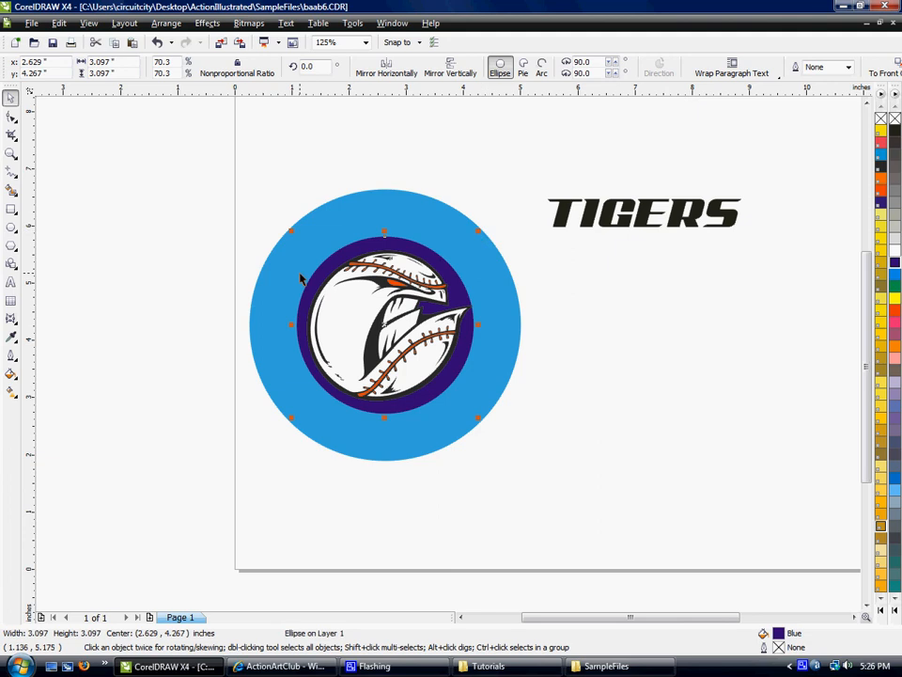
{"action": "left_click", "coordinate": [543, 277]}
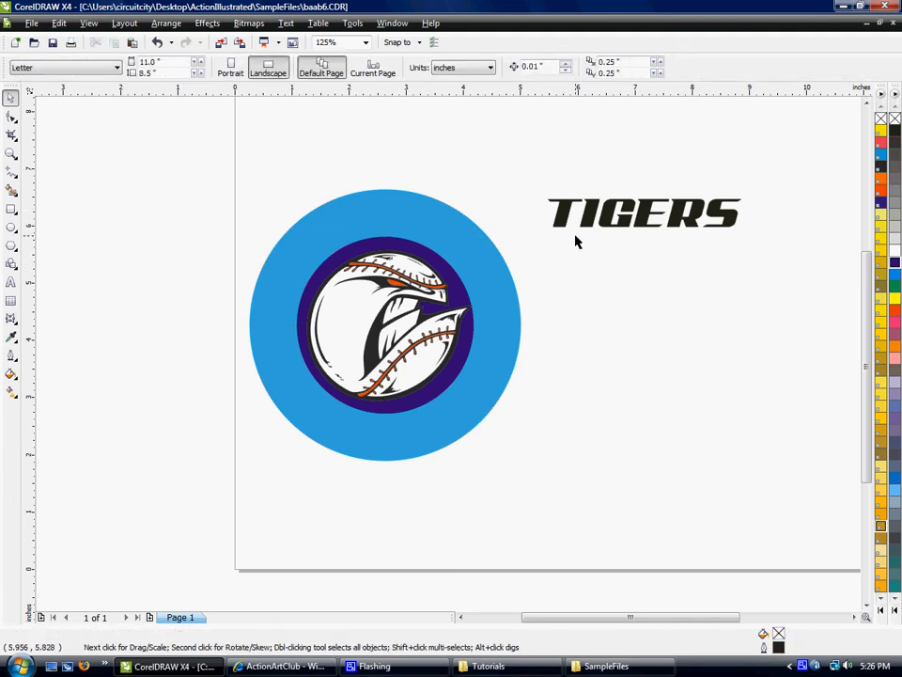
Fit the TIGERS text to the path of the dark blue inner circle so it arches over the baseball.
{"action": "left_click_drag", "start_coordinate": [592, 217], "coordinate": [386, 243]}
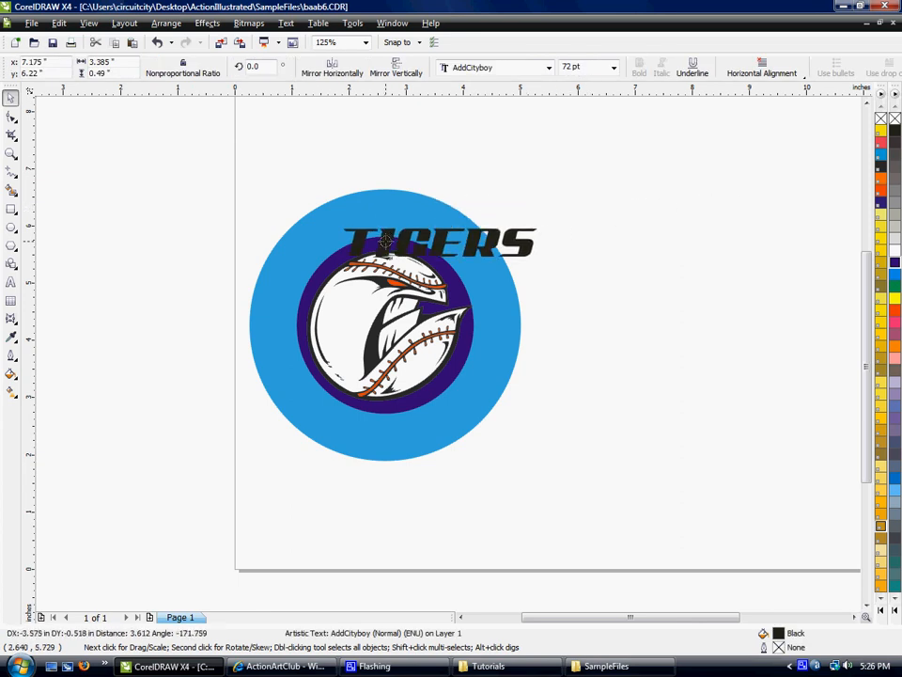
{"action": "left_click_drag", "start_coordinate": [385, 243], "coordinate": [387, 243]}
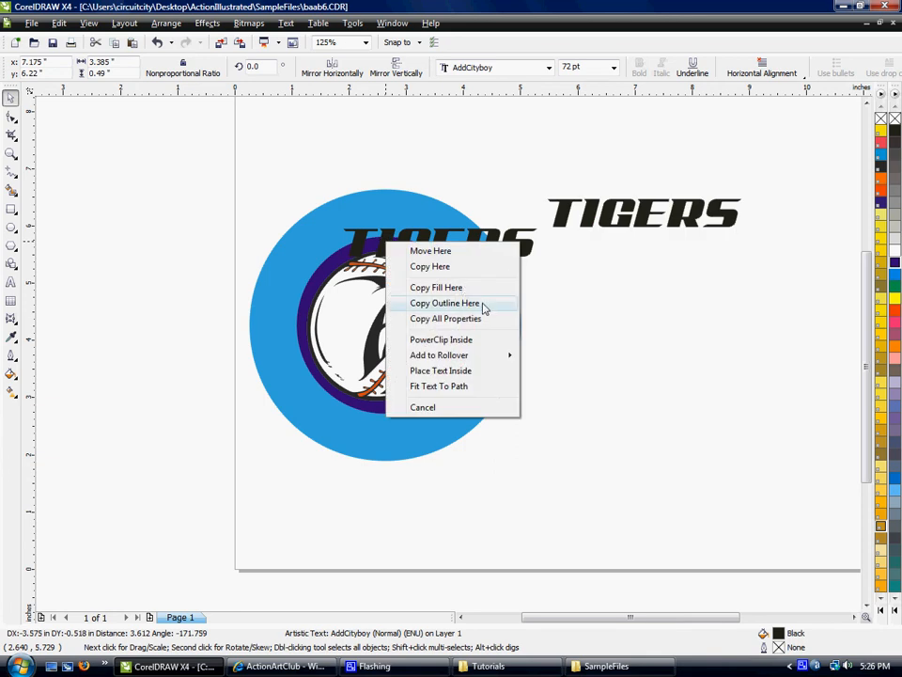
{"action": "left_click", "coordinate": [462, 393]}
{"action": "left_click", "coordinate": [615, 323]}
{"action": "scroll", "coordinate": [368, 365], "scroll_direction": "down", "scroll_amount": 4}
{"action": "scroll", "coordinate": [345, 255], "scroll_direction": "up", "scroll_amount": 2}
{"action": "scroll", "coordinate": [515, 300], "scroll_direction": "up", "scroll_amount": 2}
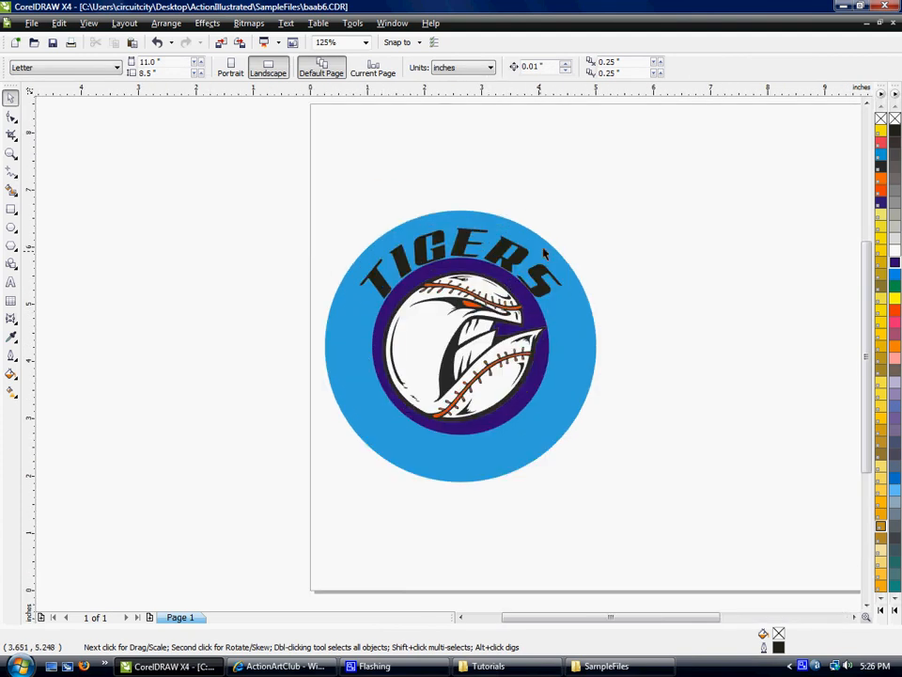
Set the size of all the letters in the arched TIGERS text to 80 pt.
{"action": "left_click", "coordinate": [545, 293]}
{"action": "left_click_drag", "start_coordinate": [547, 294], "coordinate": [269, 205]}
{"action": "left_click", "coordinate": [725, 67]}
{"action": "key", "text": "Return"}
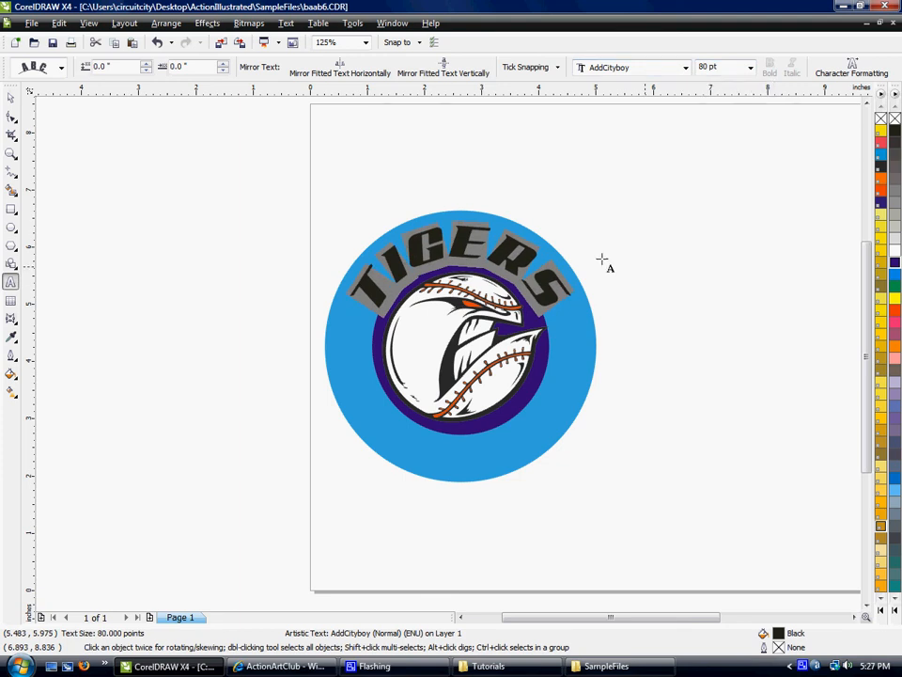
{"action": "left_click", "coordinate": [10, 98]}
{"action": "left_click", "coordinate": [308, 202]}
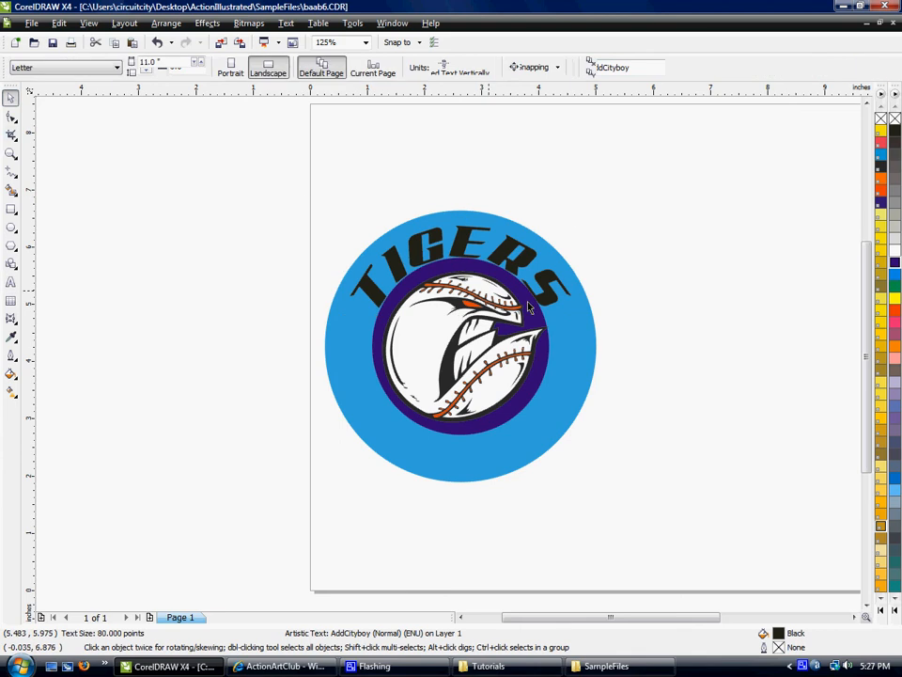
Convert the arched TIGERS text to curves and break it apart from its path, deleting the dark blue inner circle.
{"action": "left_click", "coordinate": [455, 256]}
{"action": "left_click", "coordinate": [166, 24]}
{"action": "left_click", "coordinate": [227, 278]}
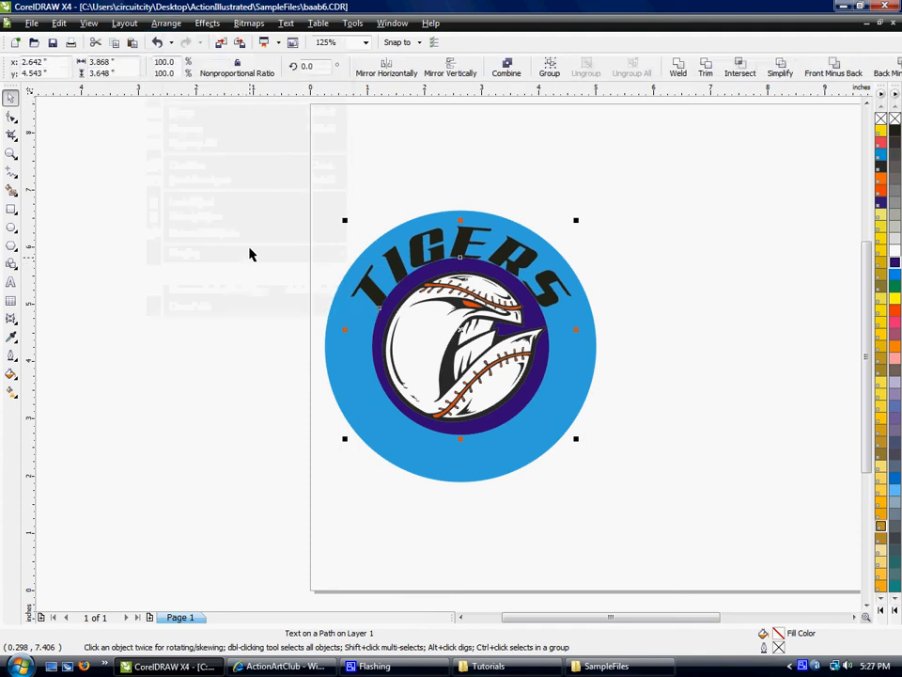
{"action": "left_click", "coordinate": [226, 198]}
{"action": "left_click", "coordinate": [411, 282]}
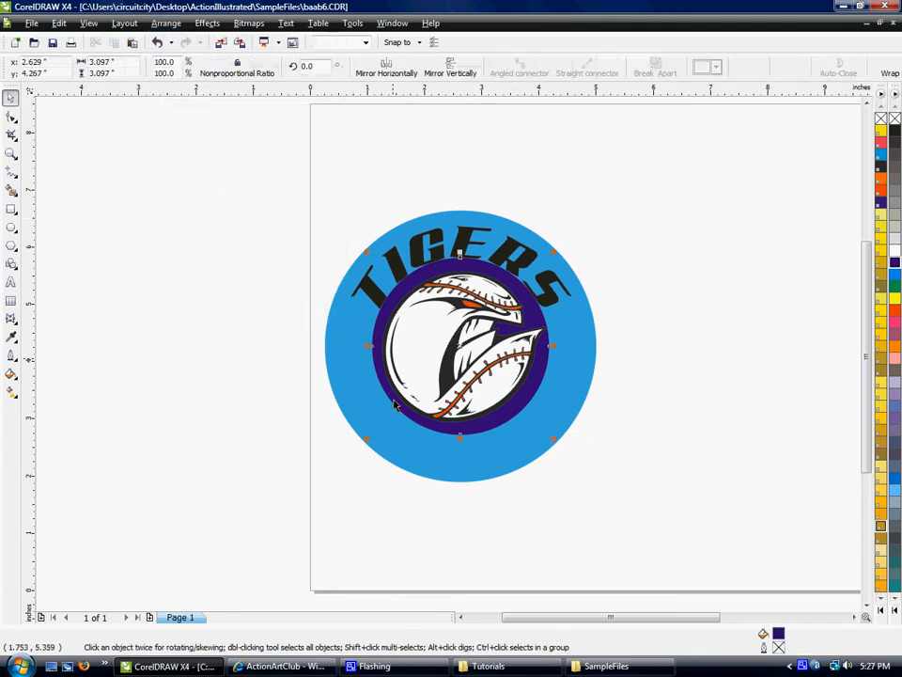
{"action": "key", "text": "Delete"}
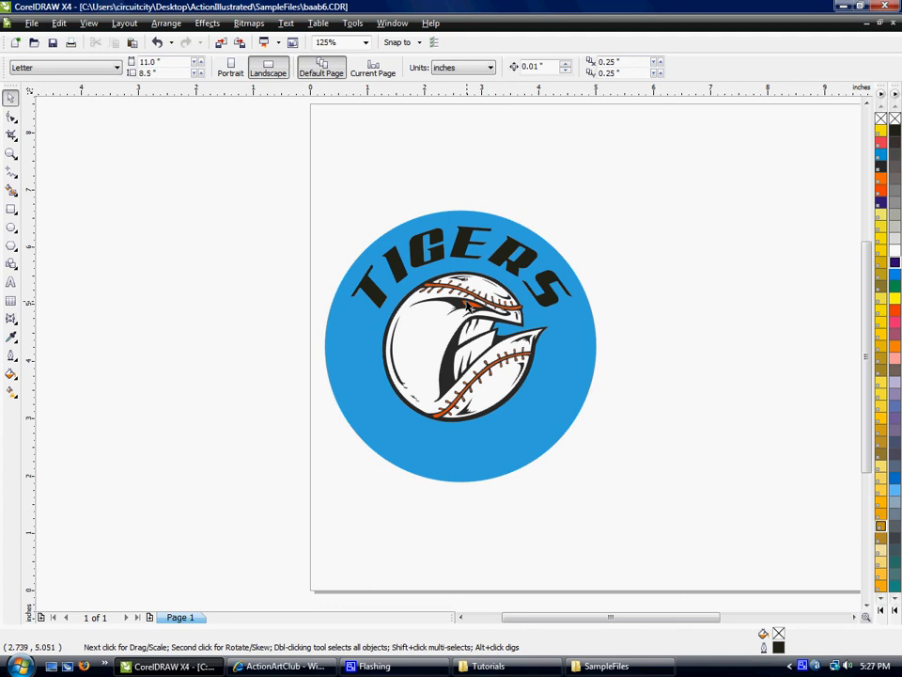
Copy the orange PANTONE Red 032 CV fill from the baseball's eye to the arched TIGERS lettering.
{"action": "left_click_drag", "start_coordinate": [467, 308], "coordinate": [504, 251]}
{"action": "left_click", "coordinate": [591, 214]}
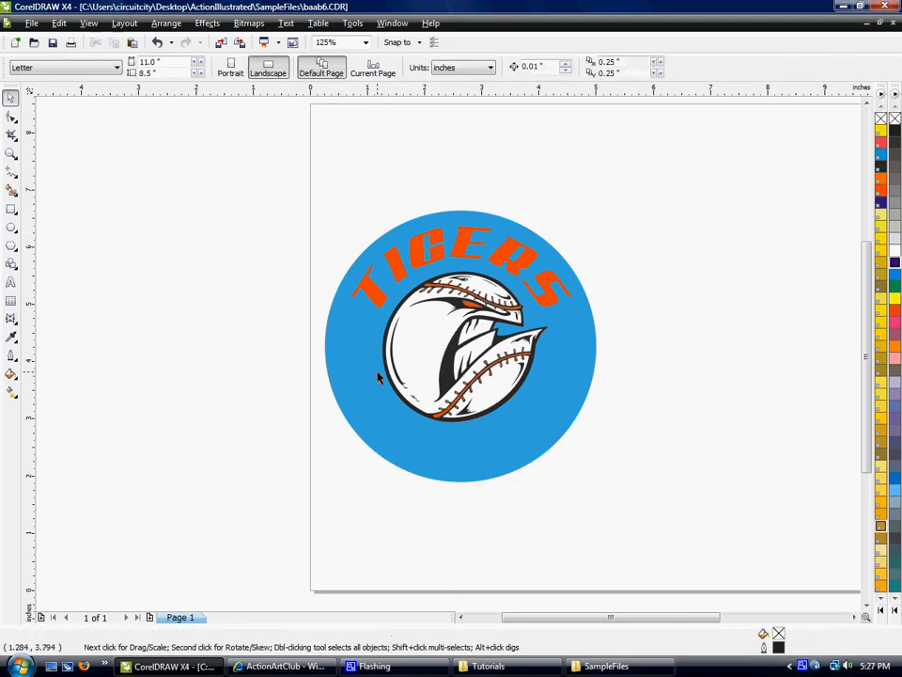
Define a 10 pt outline in PANTONE Process Black for the arched TIGERS lettering.
{"action": "left_click", "coordinate": [396, 266]}
{"action": "left_click", "coordinate": [397, 266]}
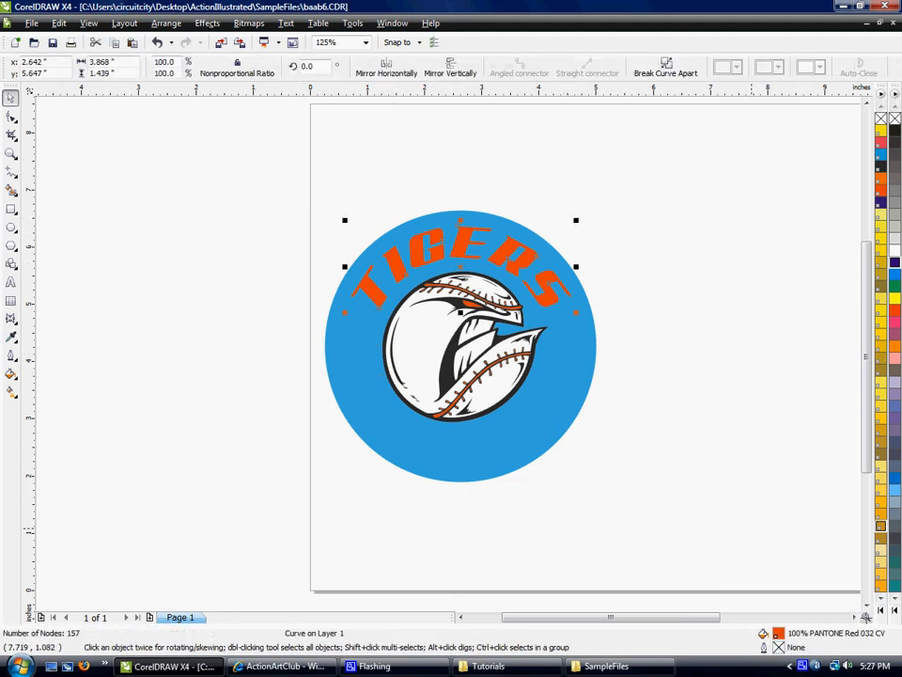
{"action": "double_click", "coordinate": [779, 650]}
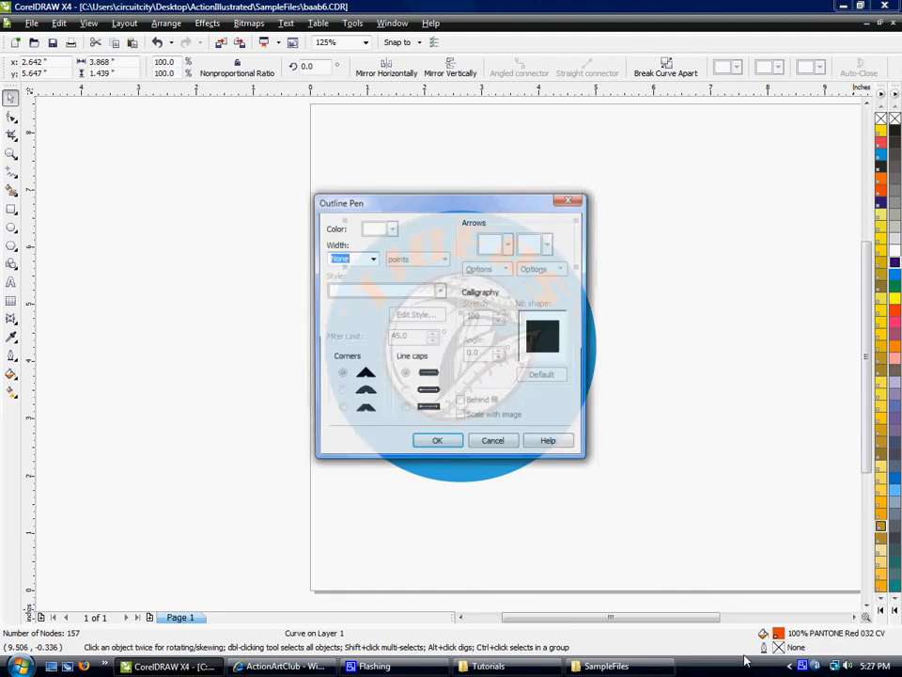
{"action": "left_click", "coordinate": [372, 259]}
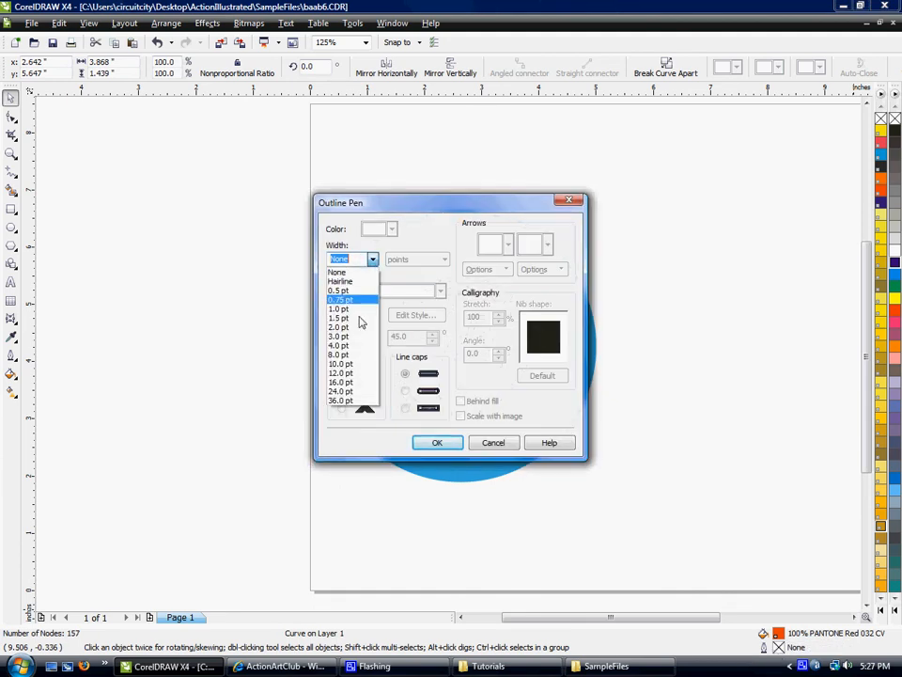
{"action": "left_click", "coordinate": [360, 365]}
{"action": "left_click", "coordinate": [392, 228]}
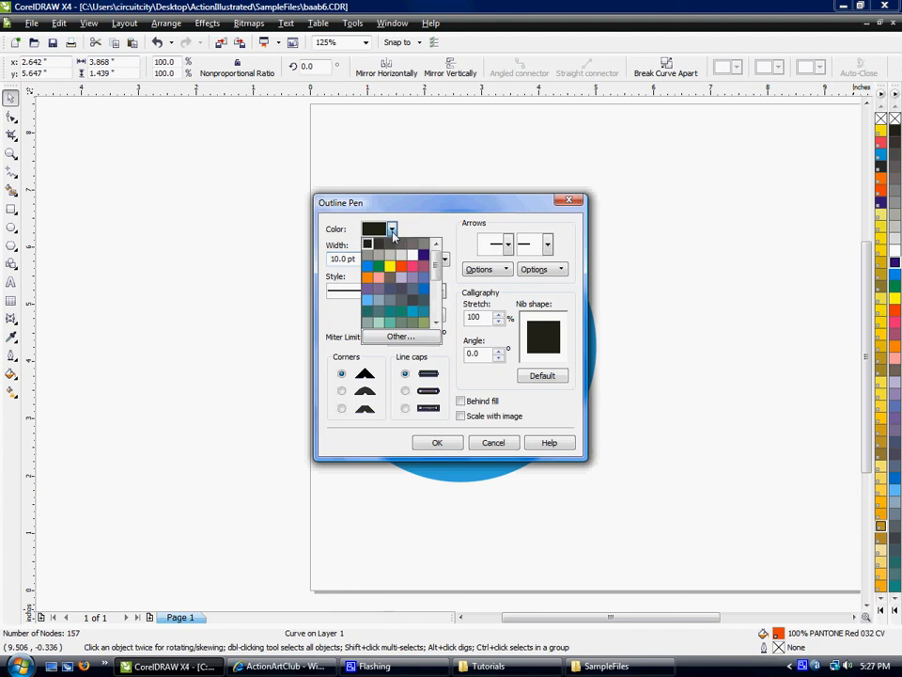
{"action": "left_click", "coordinate": [398, 340]}
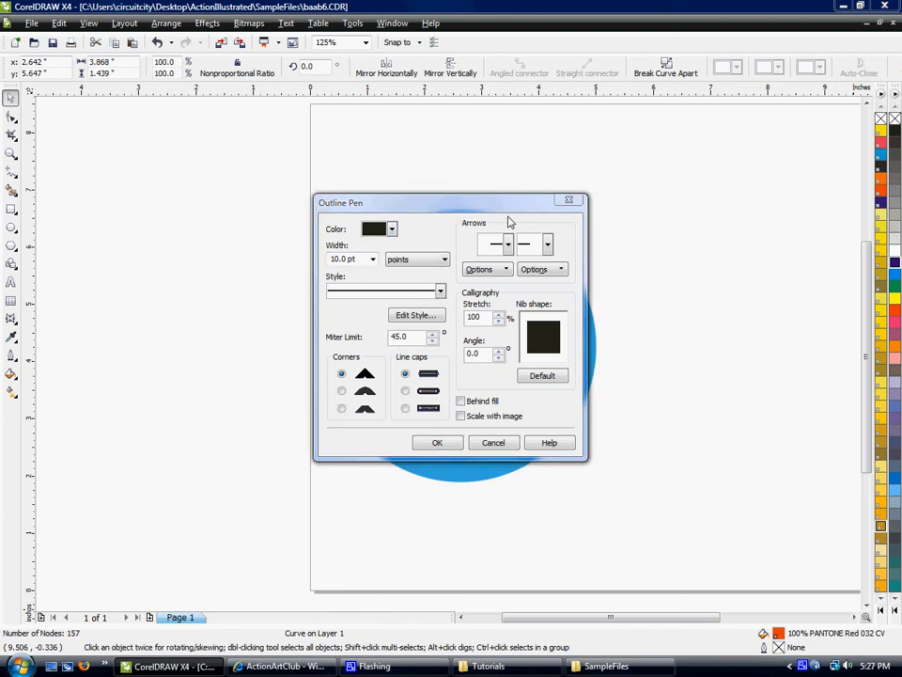
{"action": "left_click", "coordinate": [638, 216]}
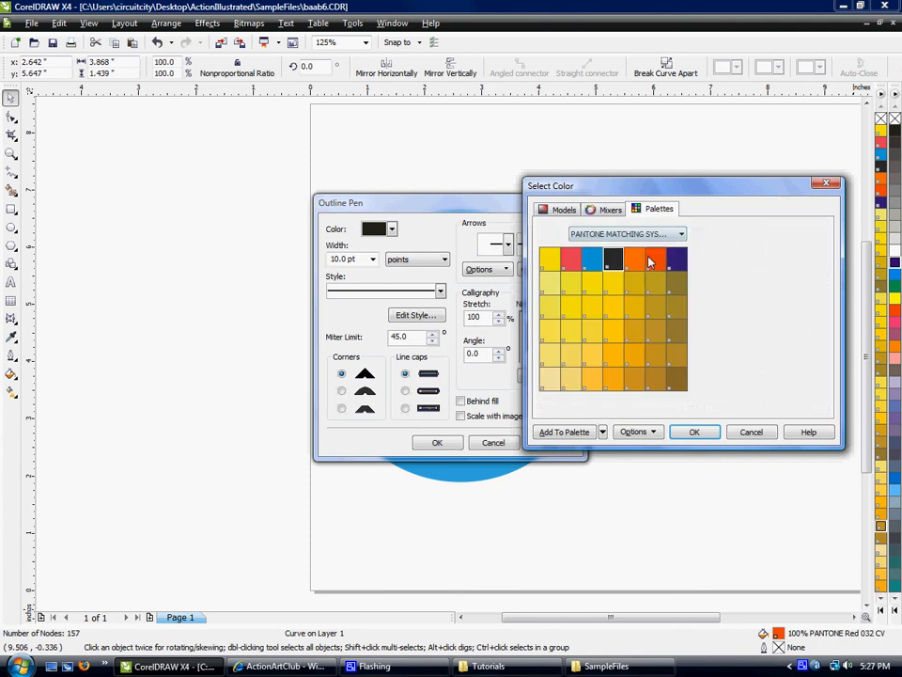
{"action": "left_click", "coordinate": [695, 432]}
Give the TIGERS outline rounded corners and line caps, place it behind the fill and make it scale with the image.
{"action": "left_click", "coordinate": [405, 390]}
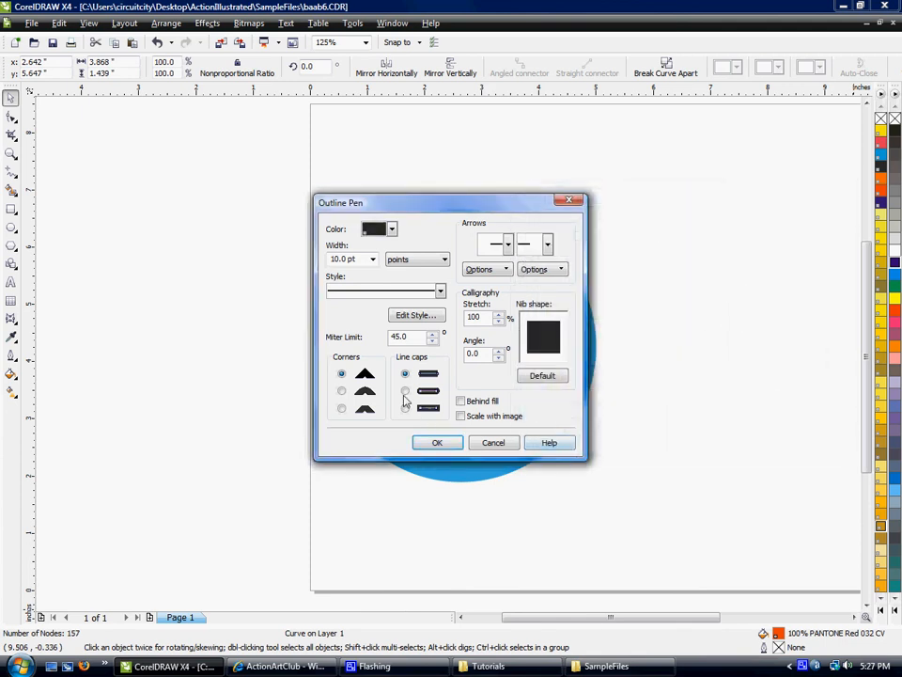
{"action": "left_click", "coordinate": [342, 391]}
{"action": "left_click", "coordinate": [460, 401]}
{"action": "left_click", "coordinate": [460, 416]}
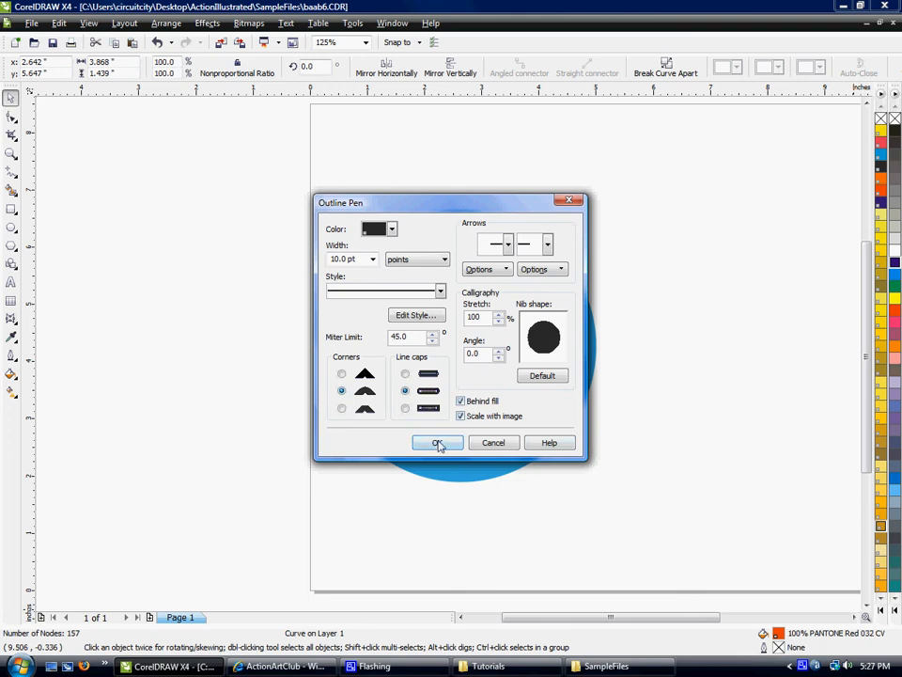
{"action": "left_click", "coordinate": [438, 444]}
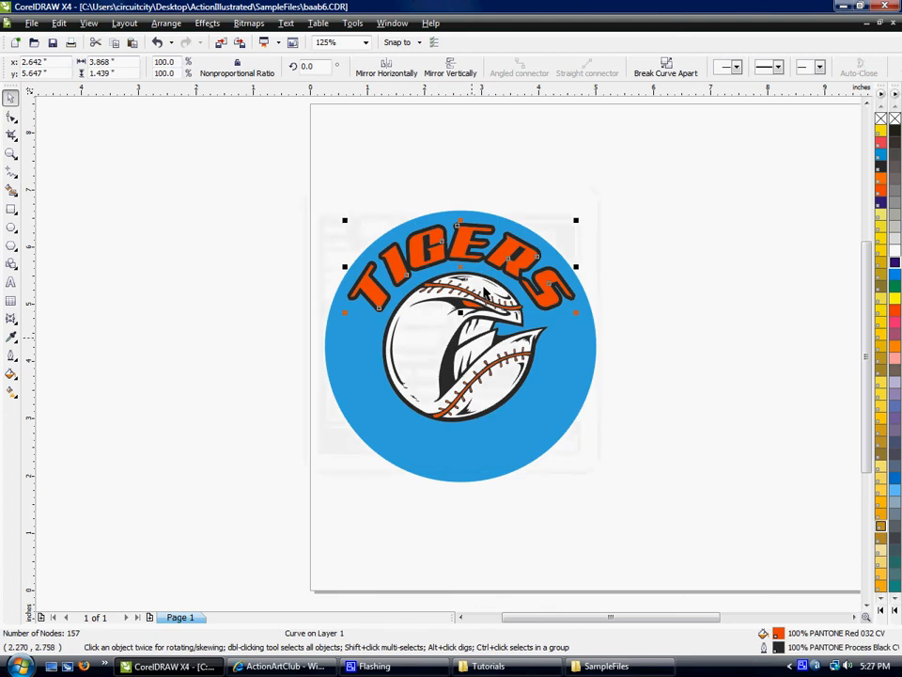
{"action": "left_click", "coordinate": [375, 203]}
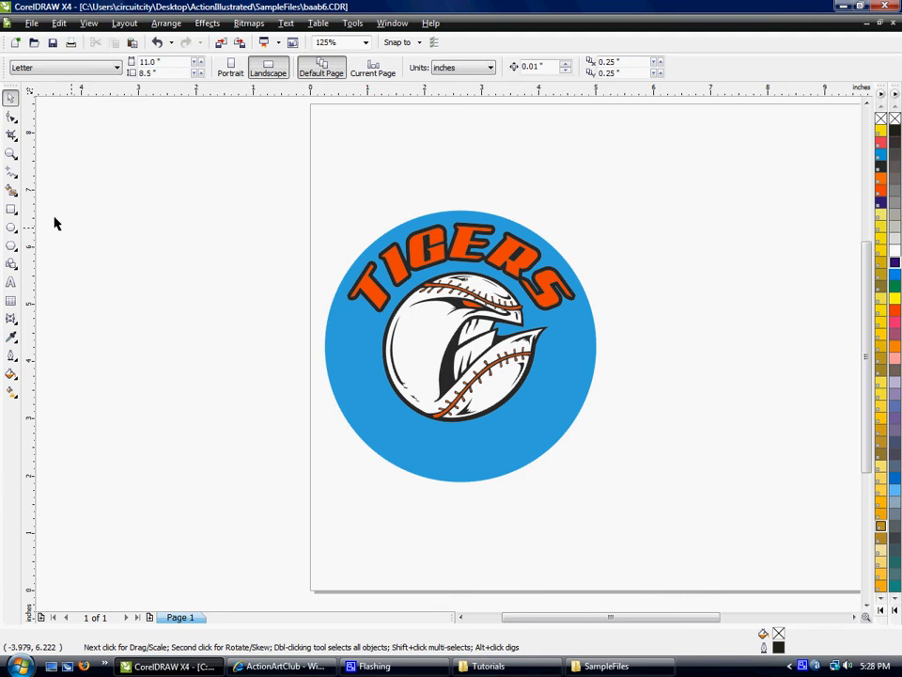
Add the artistic text "B A S E B A L L", with spaces between the letters, above and beyond the blue circle.
{"action": "left_click", "coordinate": [11, 282]}
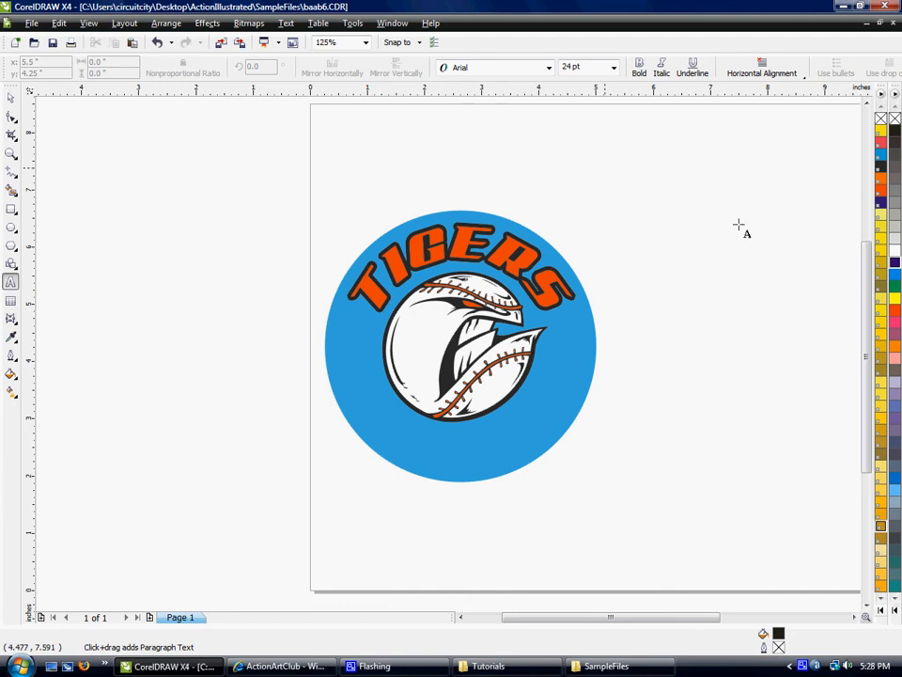
{"action": "left_click", "coordinate": [583, 172]}
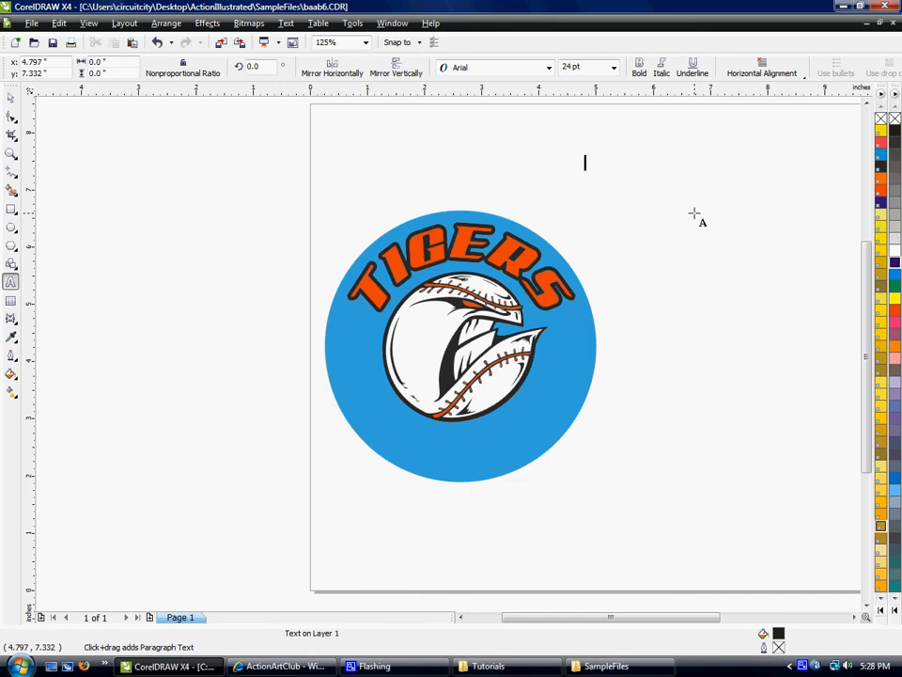
{"action": "type", "text": "B A"}
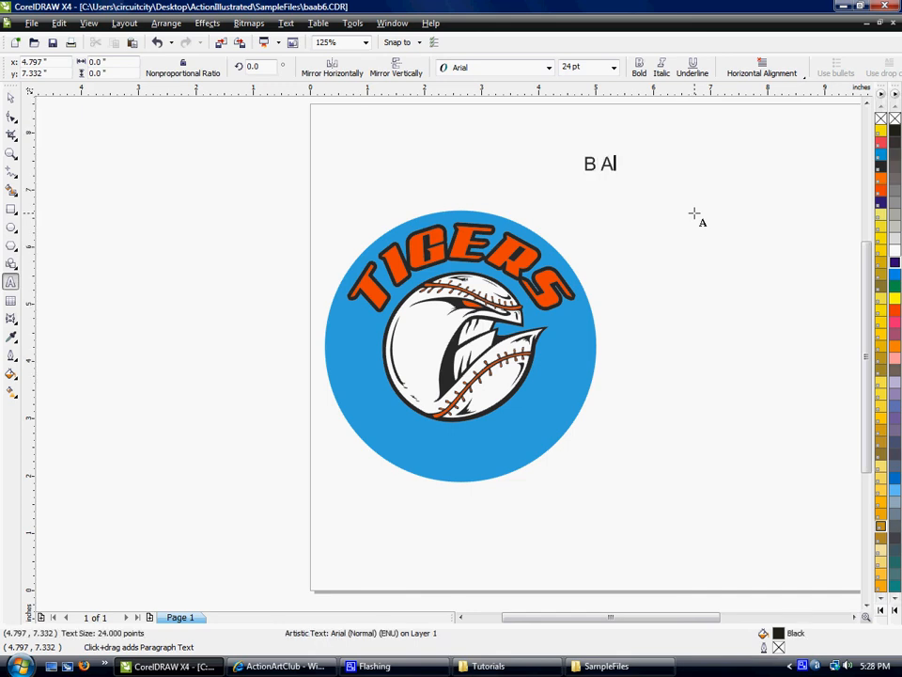
{"action": "type", "text": " S E B A L L"}
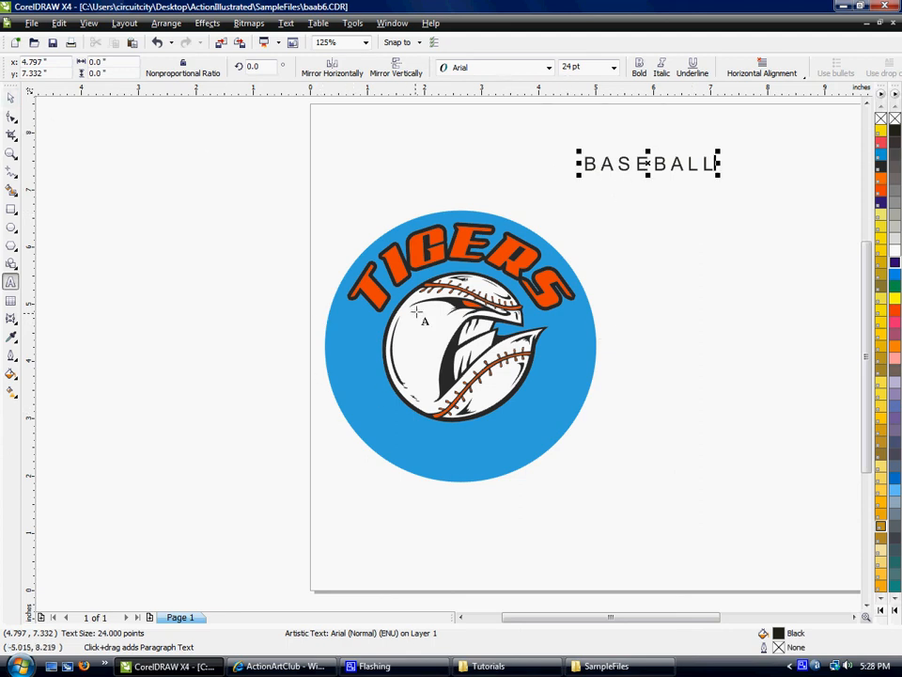
Change the BASEBALL text's font to AddCityboy at 70 pt.
{"action": "left_click", "coordinate": [11, 98]}
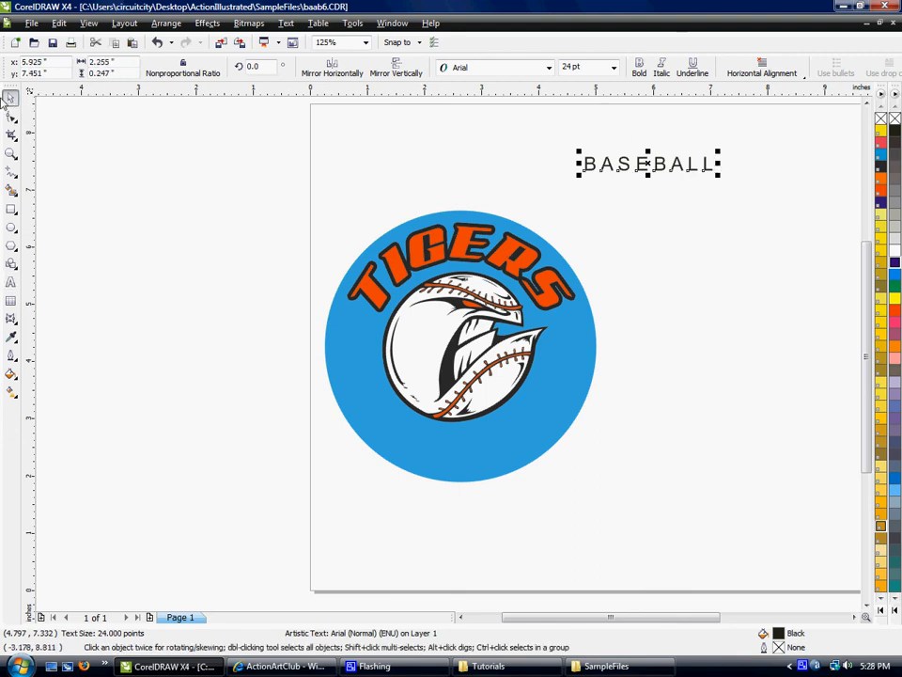
{"action": "left_click", "coordinate": [548, 68]}
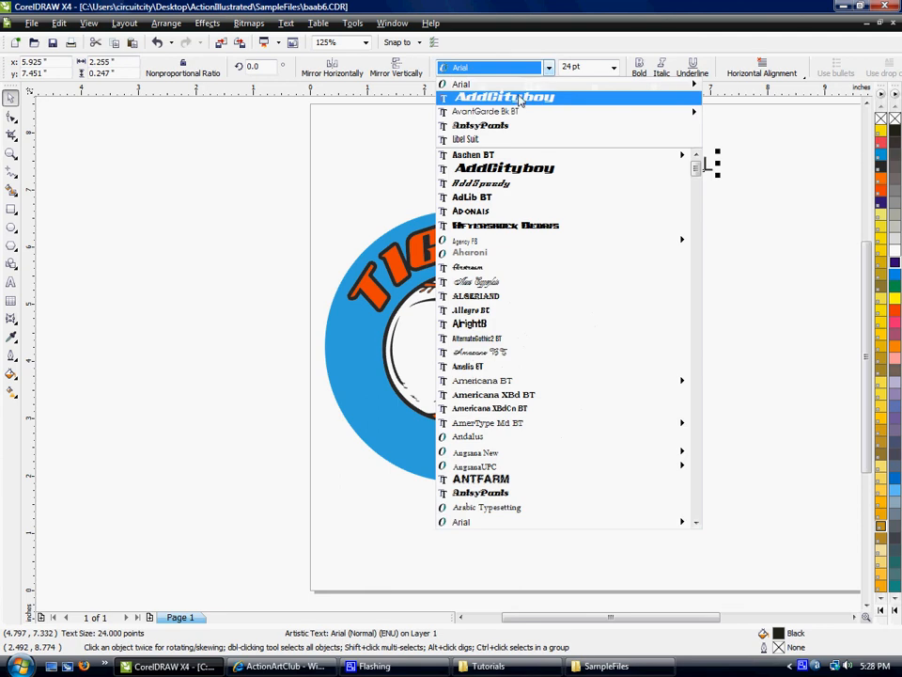
{"action": "left_click", "coordinate": [516, 98]}
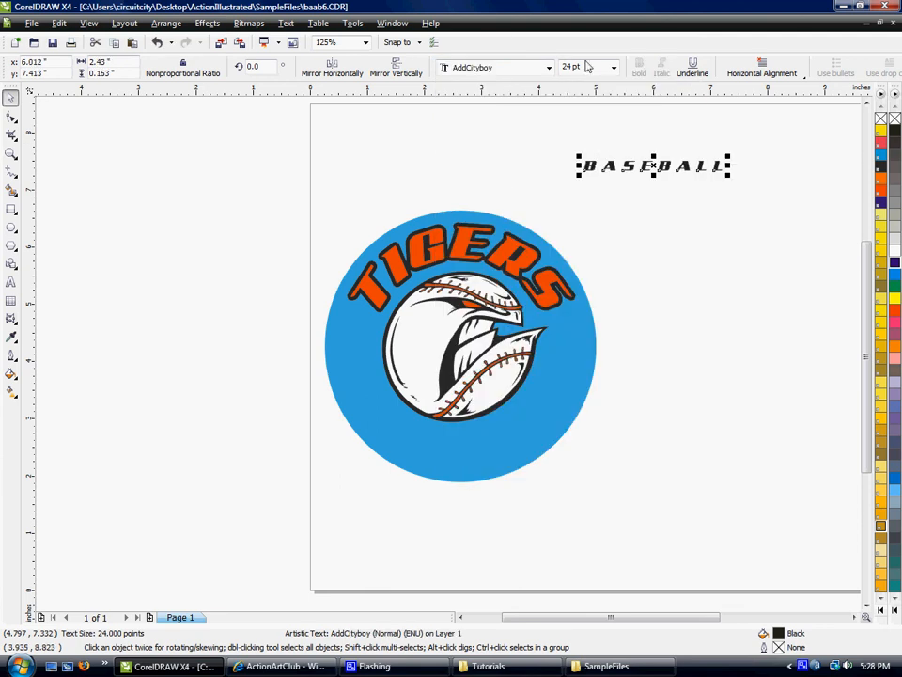
{"action": "left_click", "coordinate": [614, 68]}
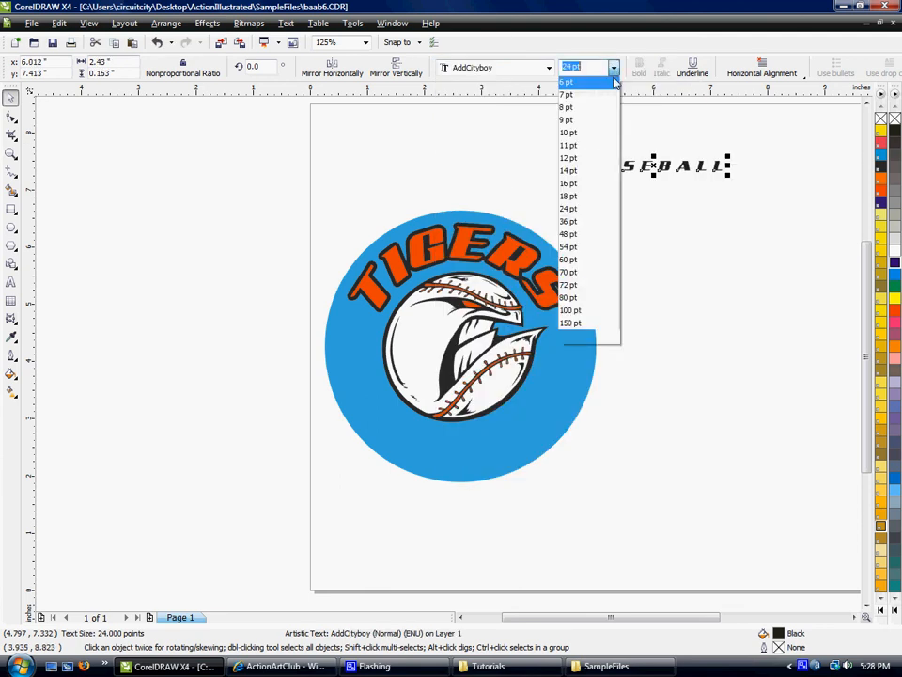
{"action": "left_click", "coordinate": [578, 272]}
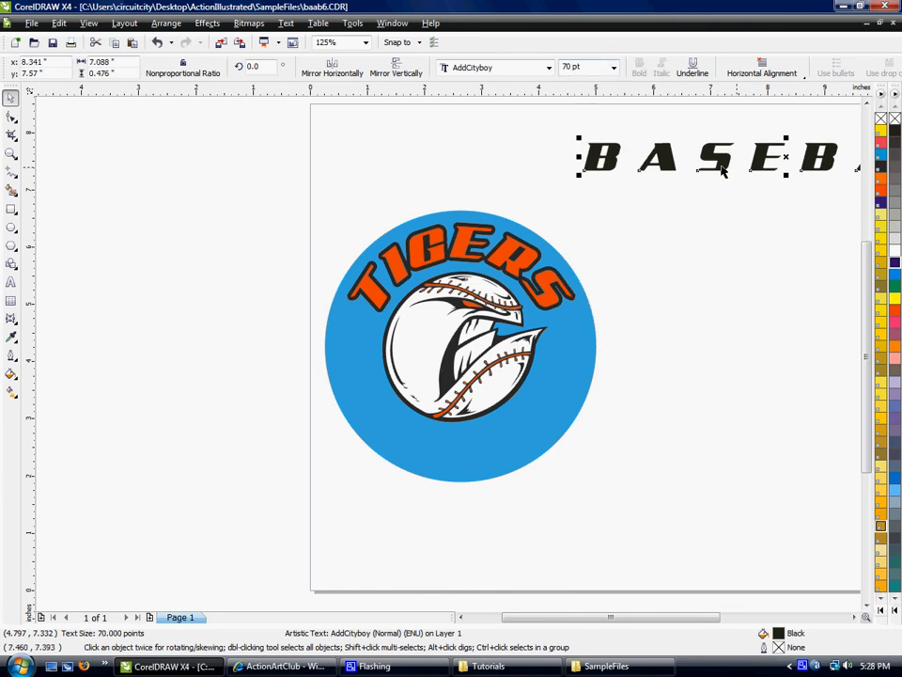
Move the BASEBALL text below the blue circle and set its size to 60 pt.
{"action": "left_click_drag", "start_coordinate": [663, 157], "coordinate": [463, 545]}
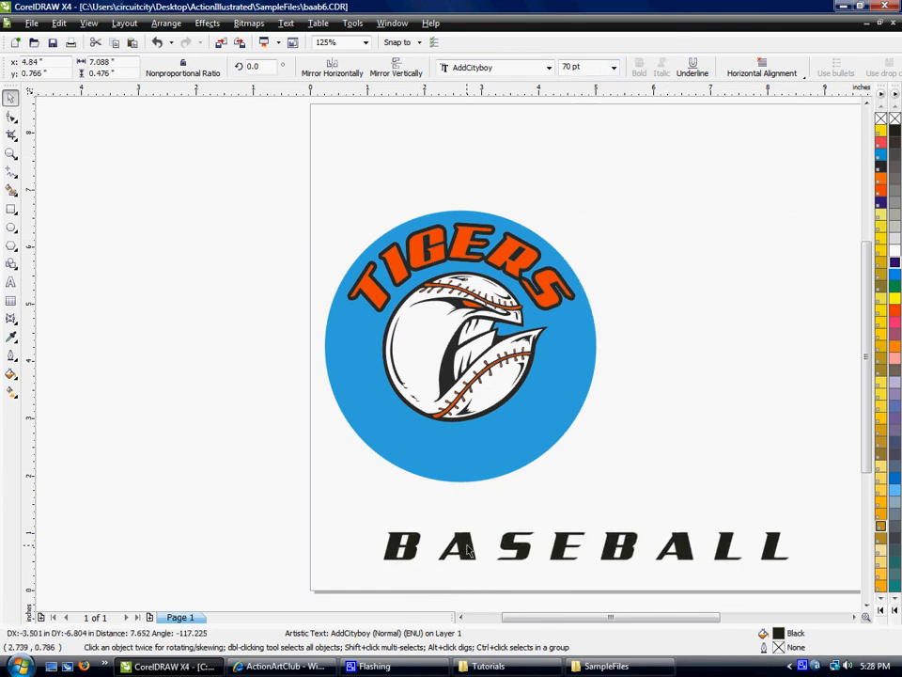
{"action": "left_click", "coordinate": [612, 67]}
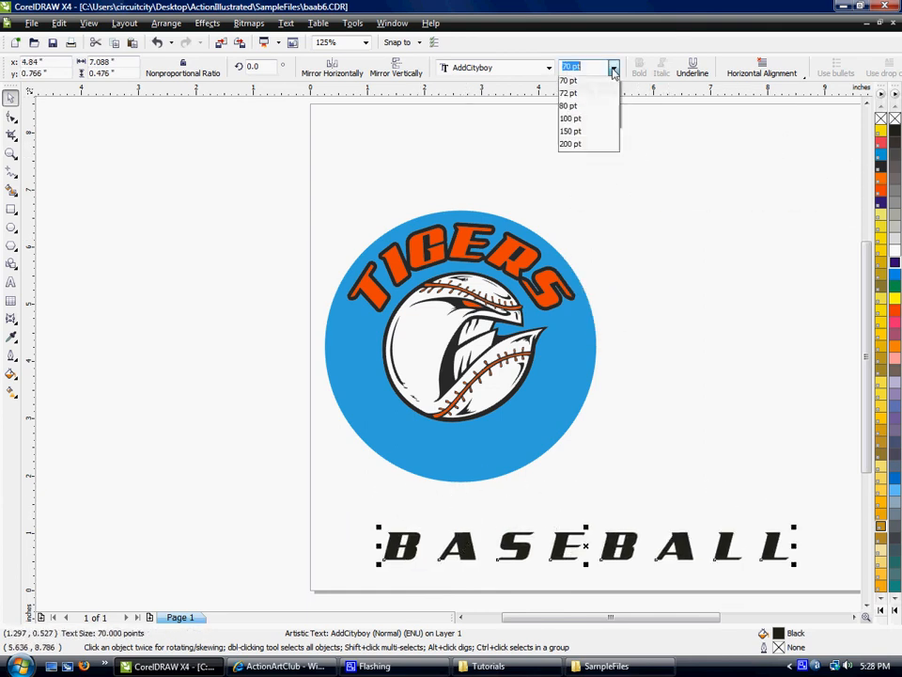
{"action": "left_click", "coordinate": [581, 260]}
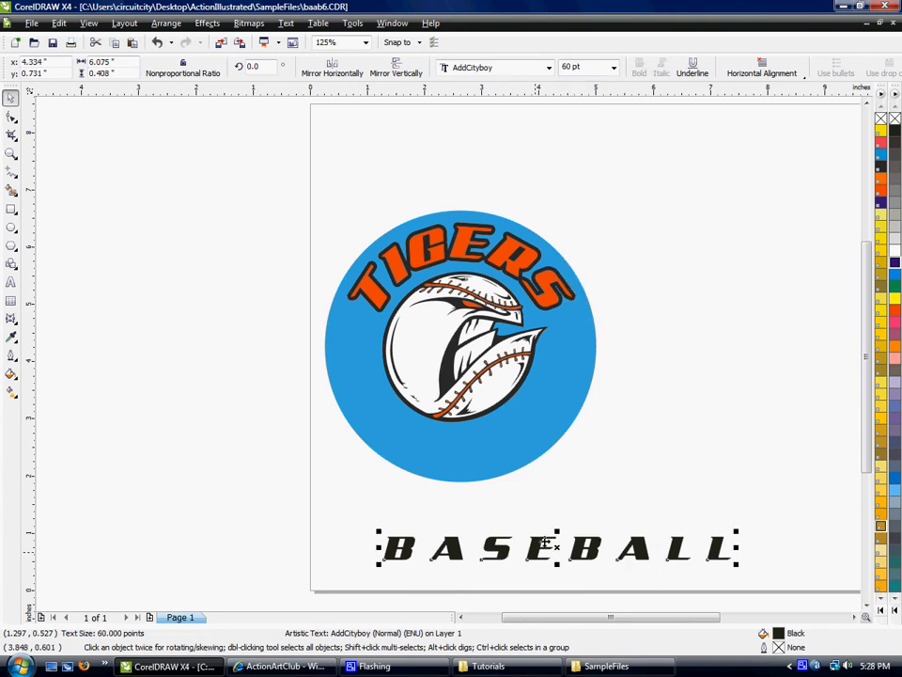
Fit the BASEBALL text to the path of the blue circle.
{"action": "left_click", "coordinate": [539, 555]}
{"action": "left_click", "coordinate": [541, 555]}
{"action": "left_click_drag", "start_coordinate": [538, 550], "coordinate": [533, 418]}
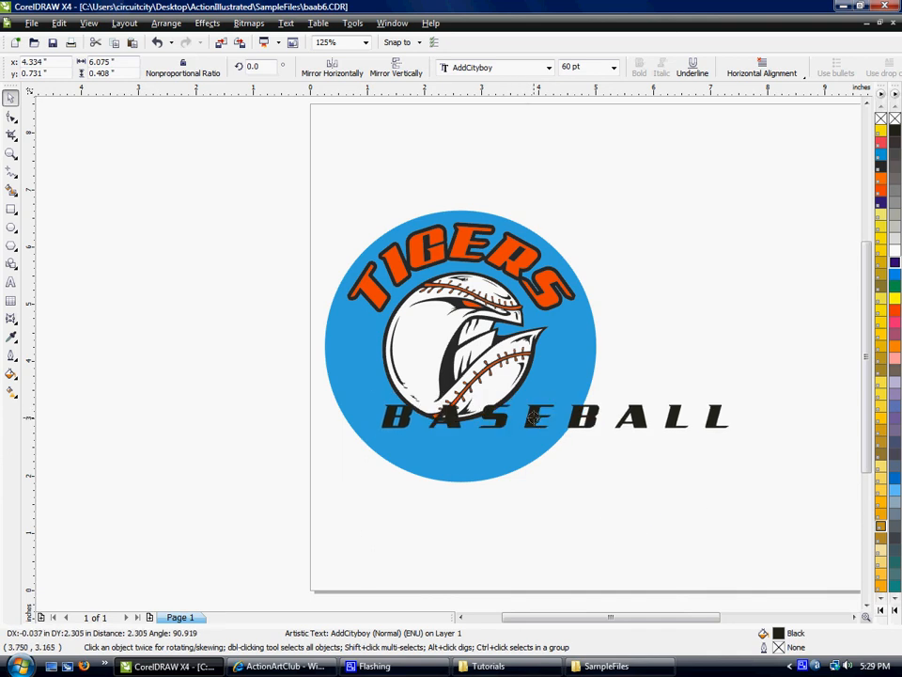
{"action": "left_click_drag", "start_coordinate": [533, 418], "coordinate": [534, 419]}
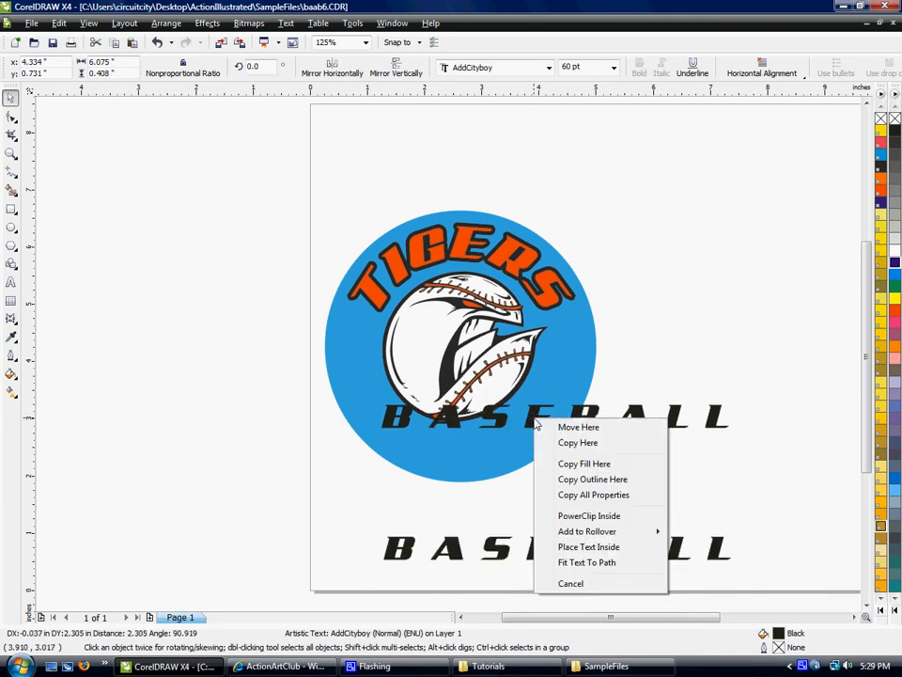
{"action": "left_click", "coordinate": [588, 562]}
Mirror the fitted BASEBALL text vertically so its letters lie inside the edge of the circle.
{"action": "scroll", "coordinate": [495, 389], "scroll_direction": "up", "scroll_amount": 2}
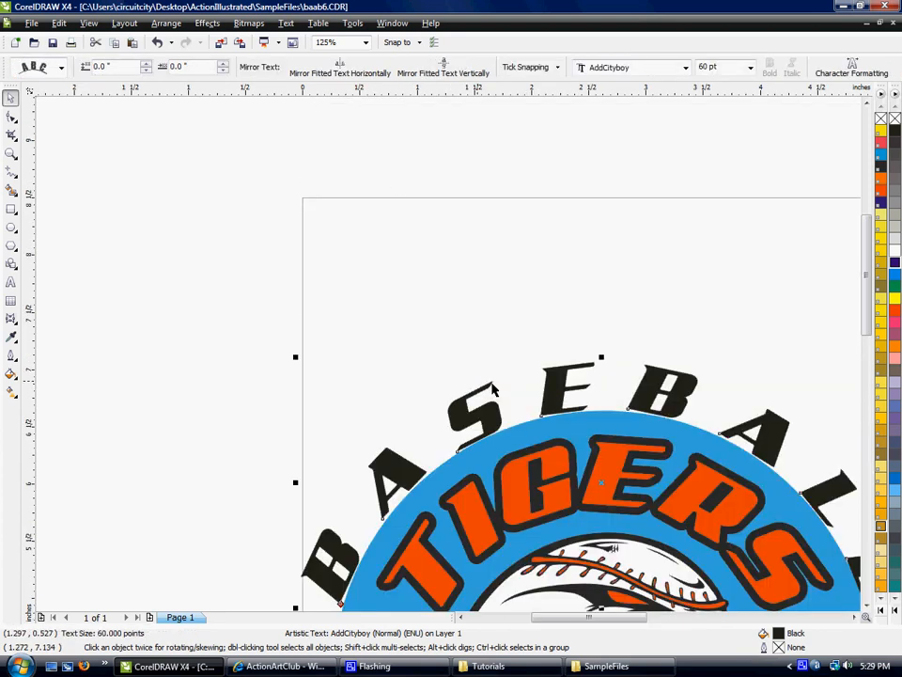
{"action": "left_click", "coordinate": [855, 617]}
{"action": "left_click", "coordinate": [855, 618]}
{"action": "left_click", "coordinate": [866, 606]}
{"action": "left_click", "coordinate": [866, 606]}
{"action": "key", "text": "F3"}
{"action": "left_click", "coordinate": [866, 607]}
{"action": "left_click", "coordinate": [865, 607]}
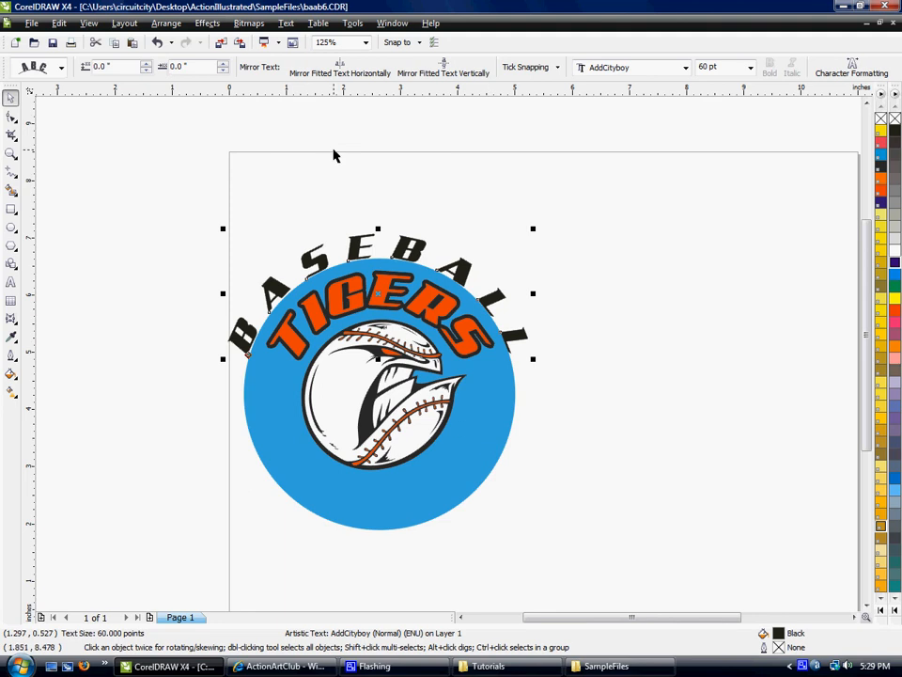
{"action": "left_click", "coordinate": [442, 75]}
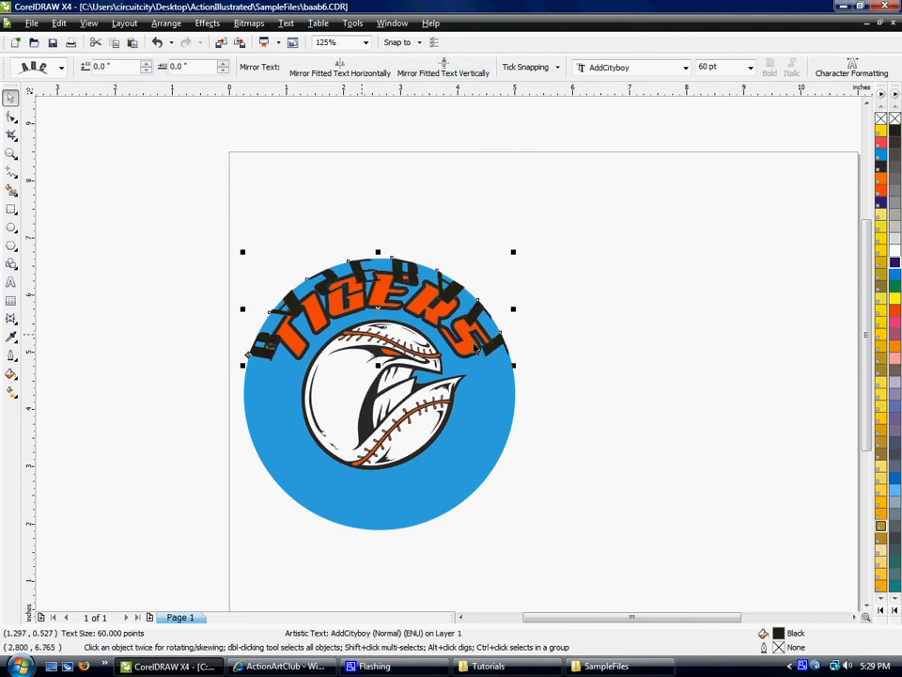
Rotate the blue control circle to about 177° so the BASEBALL text follows the lower half.
{"action": "left_click", "coordinate": [445, 291]}
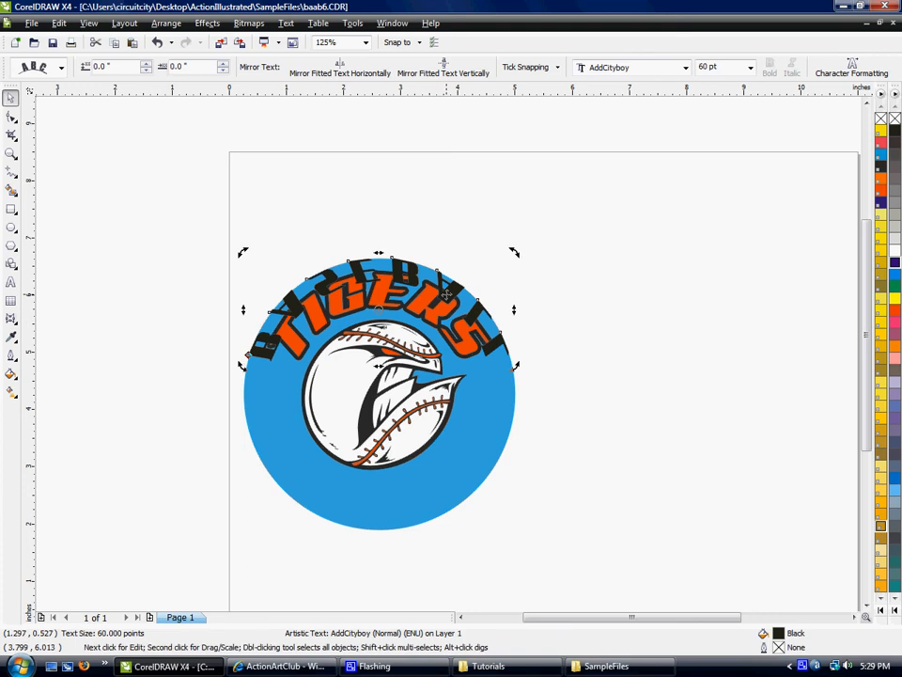
{"action": "left_click", "coordinate": [477, 385]}
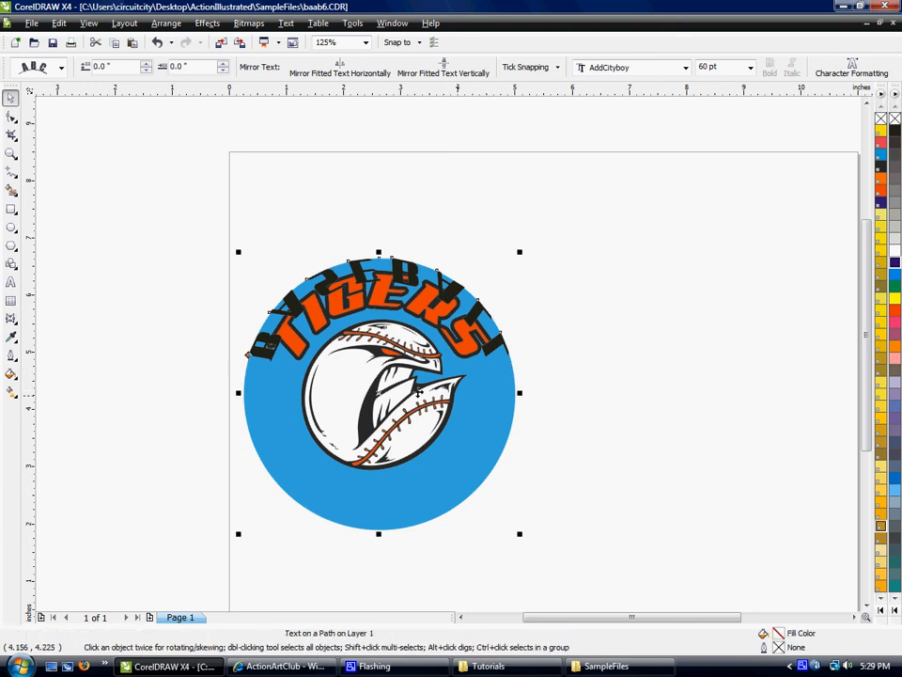
{"action": "left_click", "coordinate": [487, 396]}
{"action": "left_click", "coordinate": [486, 394]}
{"action": "left_click_drag", "start_coordinate": [519, 255], "coordinate": [305, 475]}
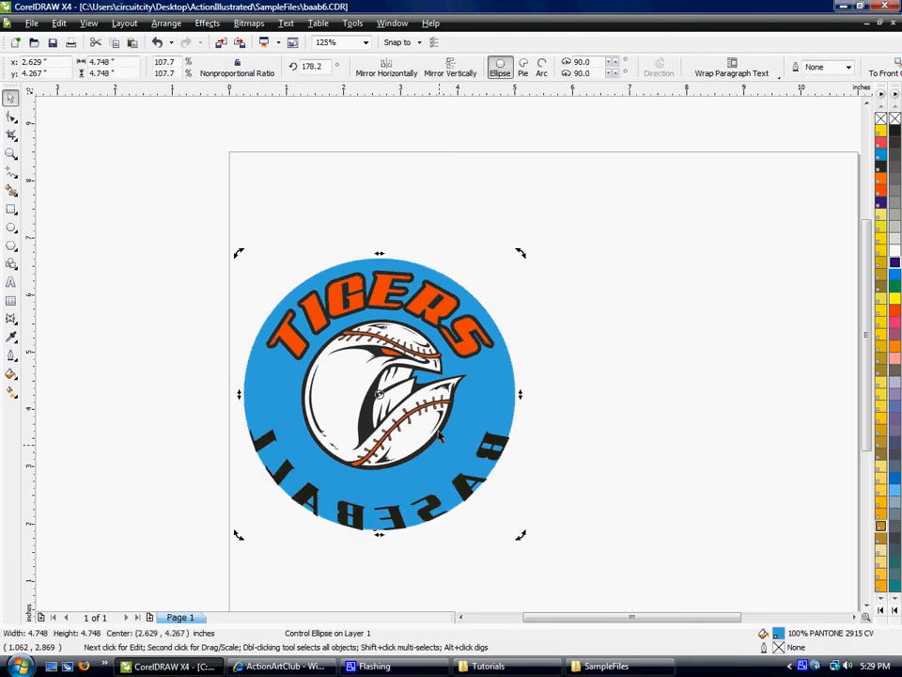
{"action": "left_click_drag", "start_coordinate": [522, 254], "coordinate": [523, 255]}
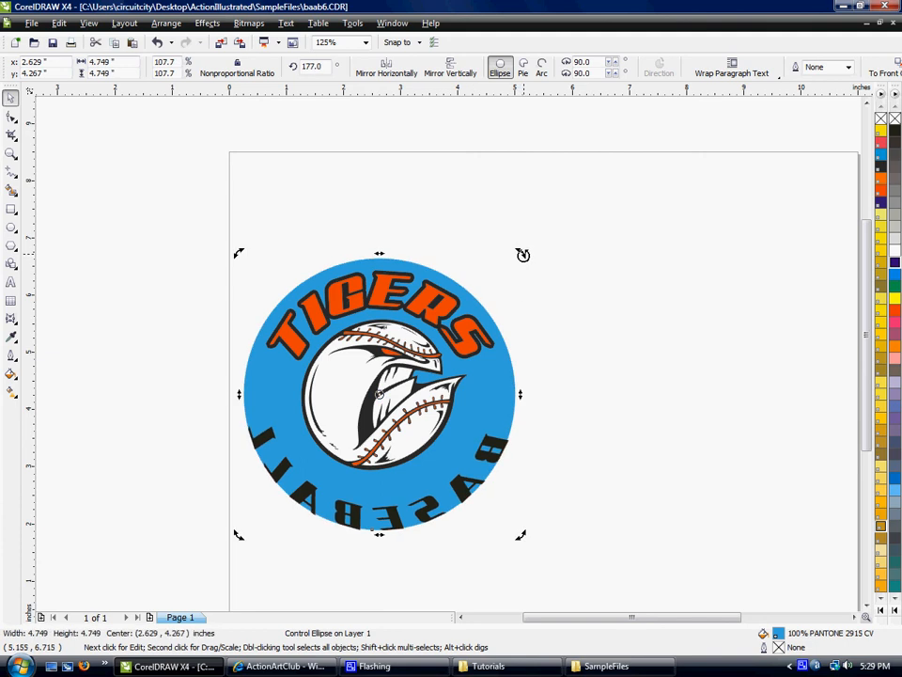
Mirror the fitted BASEBALL text horizontally so it reads from left to right.
{"action": "left_click", "coordinate": [267, 447]}
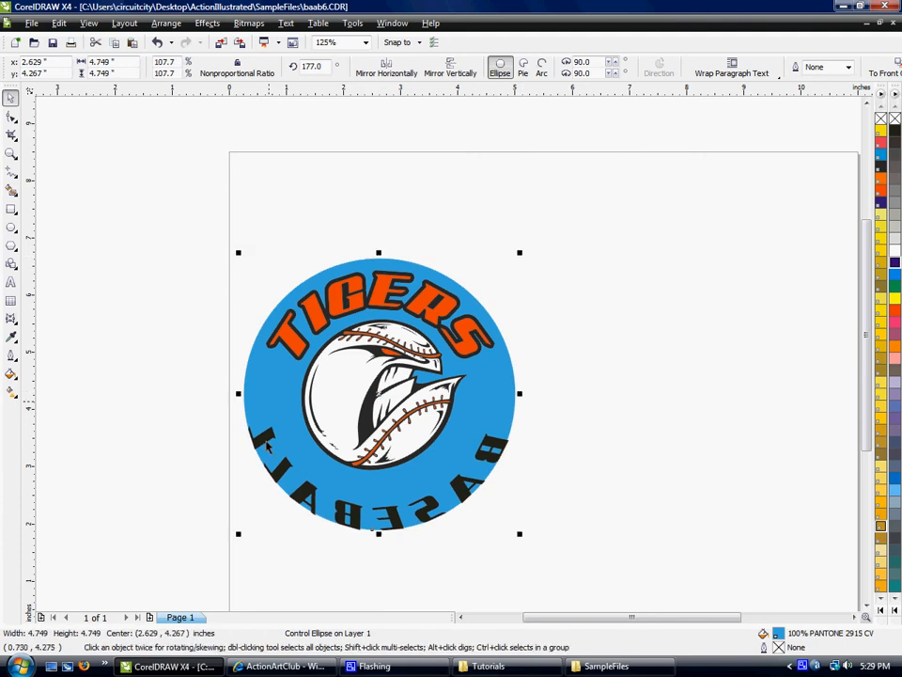
{"action": "left_click", "coordinate": [262, 444]}
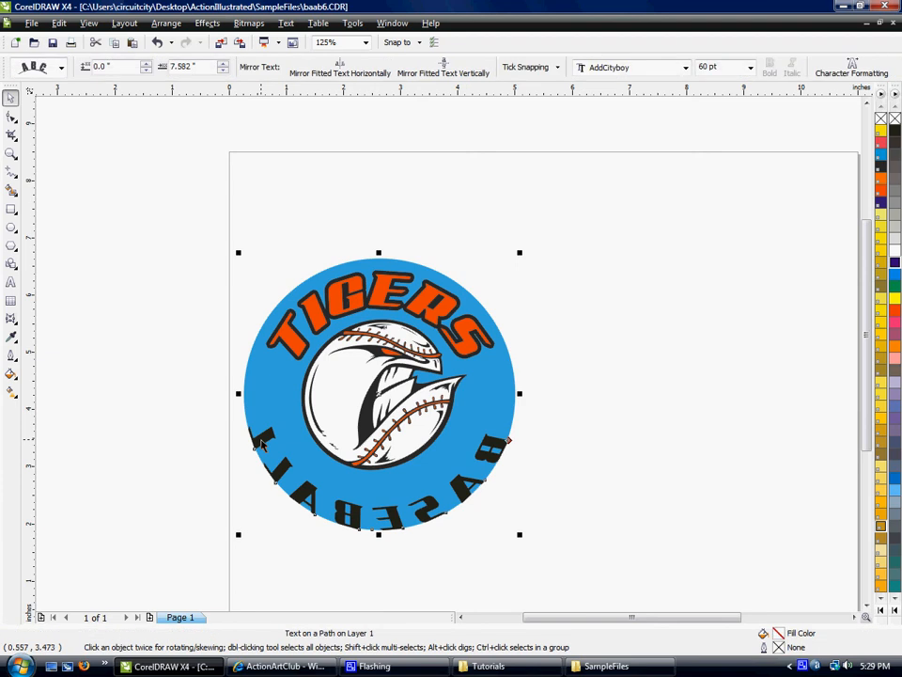
{"action": "left_click", "coordinate": [343, 74]}
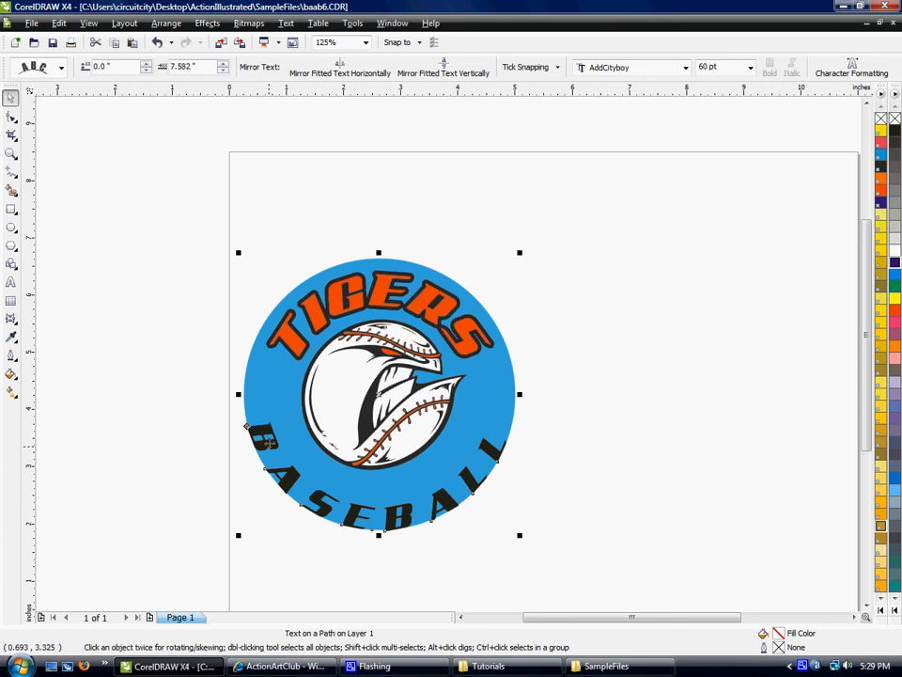
Set all letters of the BASEBALL text on the circle to 70 pt.
{"action": "double_click", "coordinate": [257, 427]}
{"action": "left_click_drag", "start_coordinate": [258, 424], "coordinate": [500, 441]}
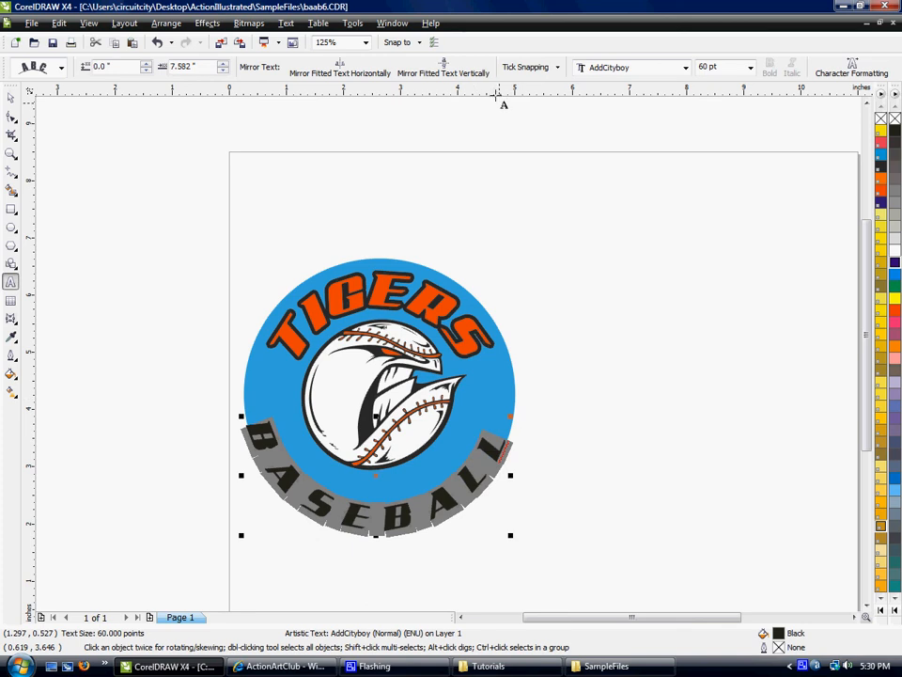
{"action": "left_click", "coordinate": [751, 71]}
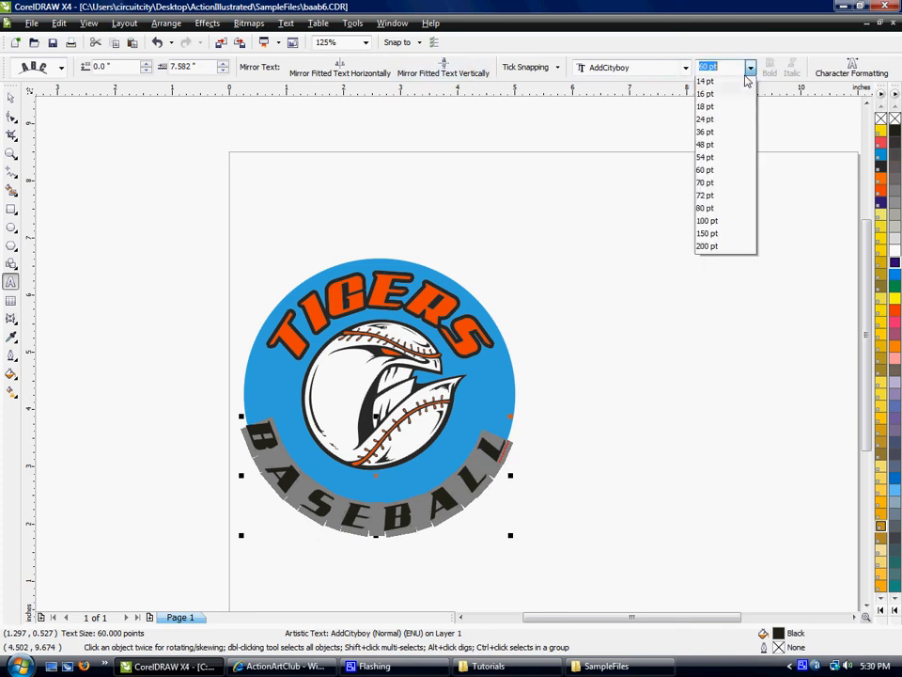
{"action": "left_click", "coordinate": [716, 272]}
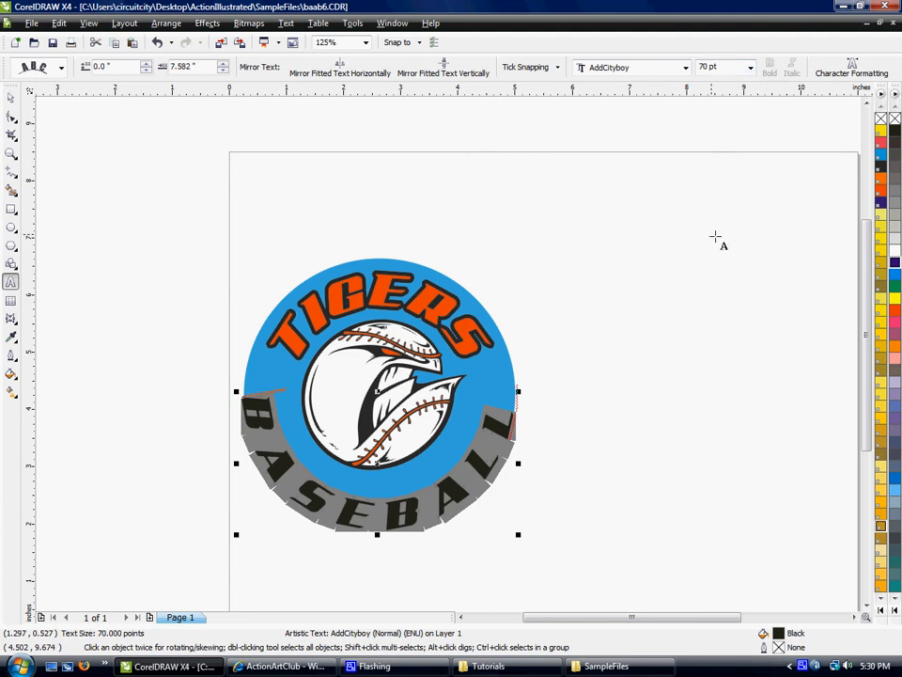
Try the BASEBALL text at 72 pt and return it to 70 pt.
{"action": "left_click", "coordinate": [751, 67]}
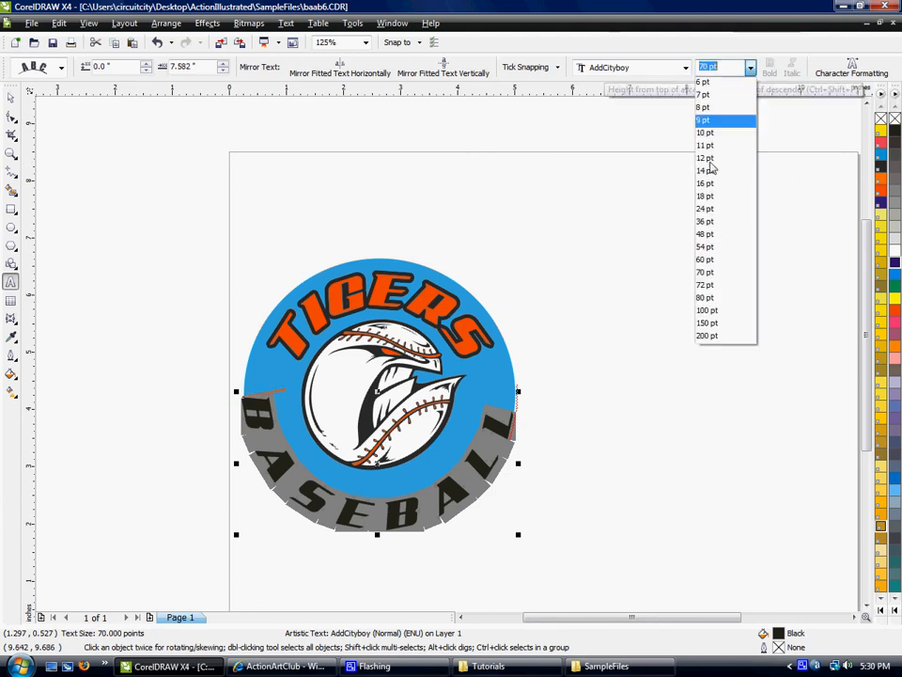
{"action": "left_click", "coordinate": [723, 285]}
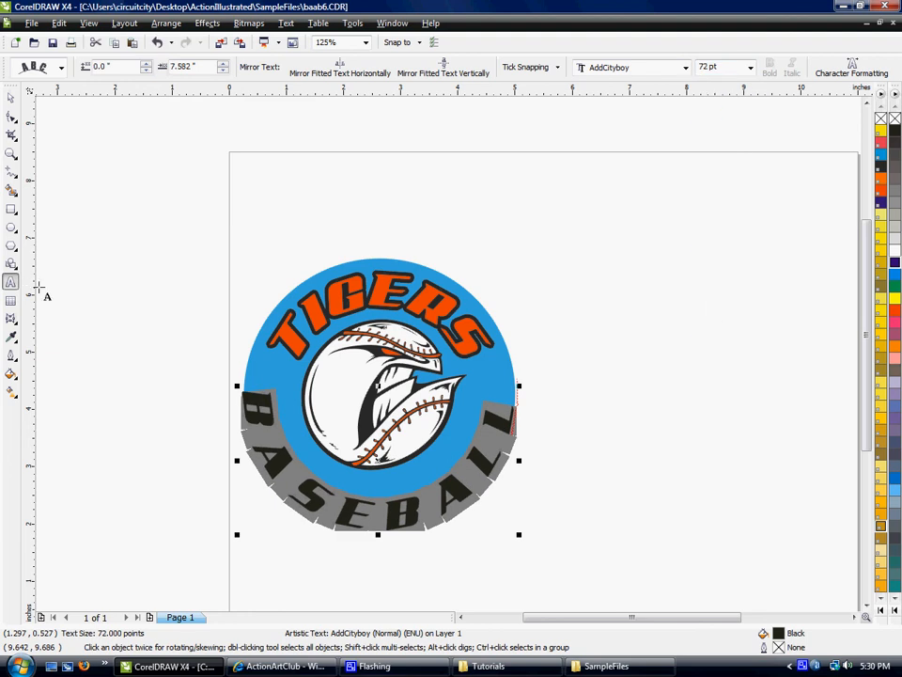
{"action": "left_click", "coordinate": [751, 67]}
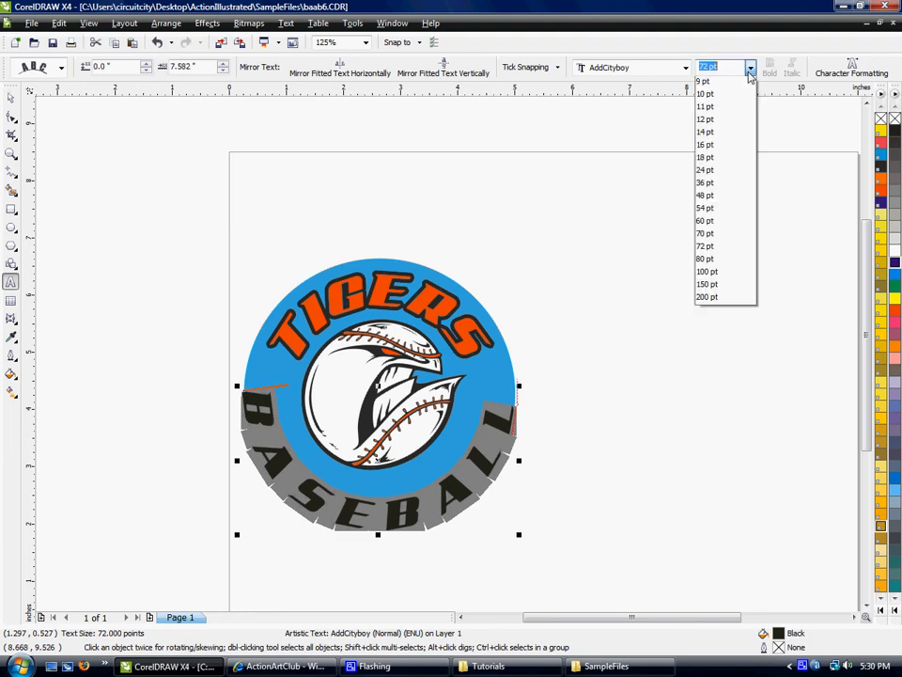
{"action": "left_click", "coordinate": [720, 270]}
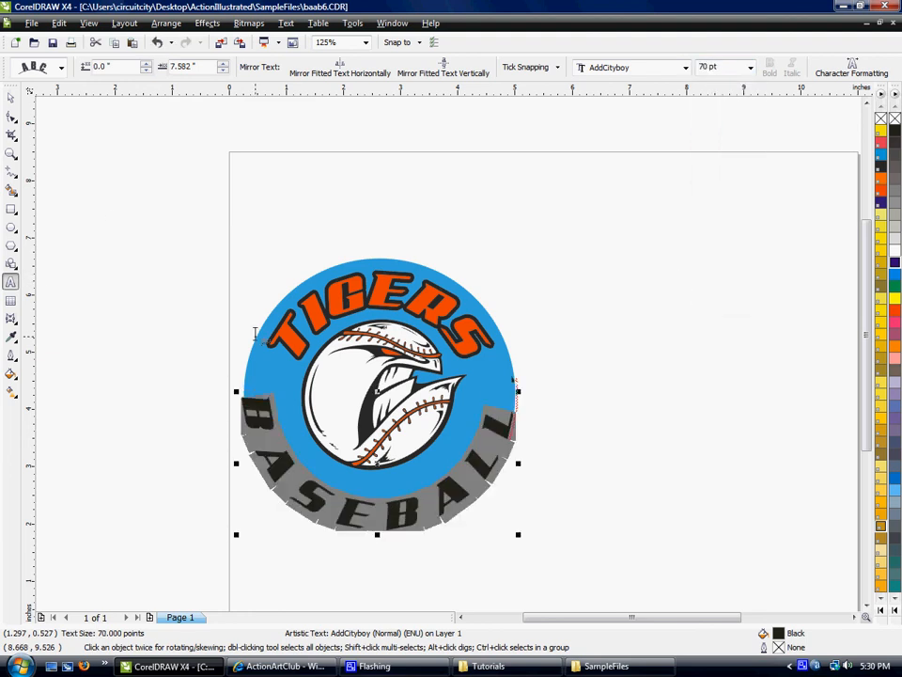
Rotate the blue control circle to about 180.5° to centre the BASEBALL text along the lower arc.
{"action": "left_click", "coordinate": [12, 102]}
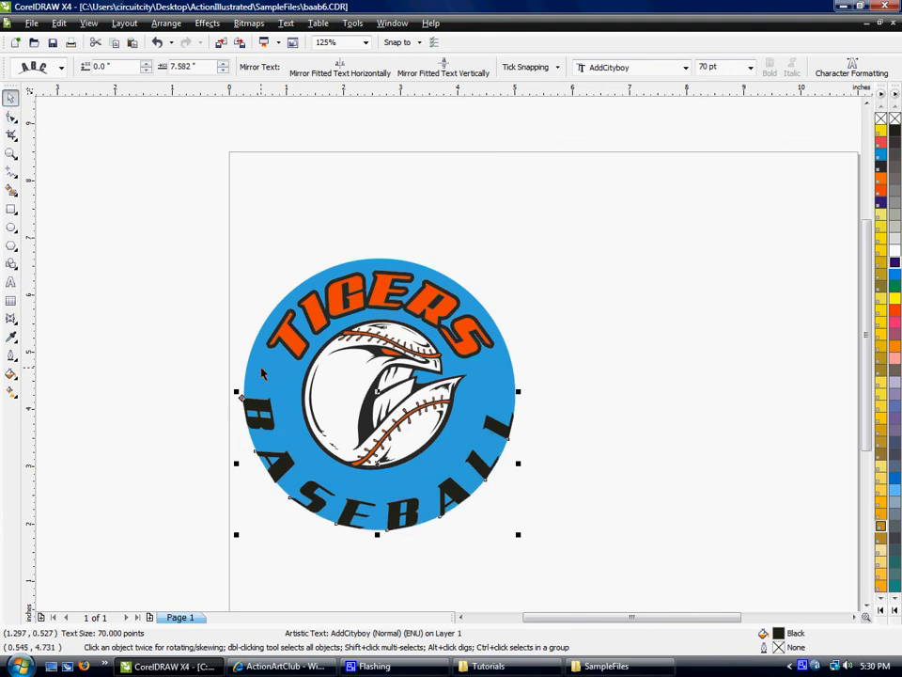
{"action": "left_click", "coordinate": [454, 282]}
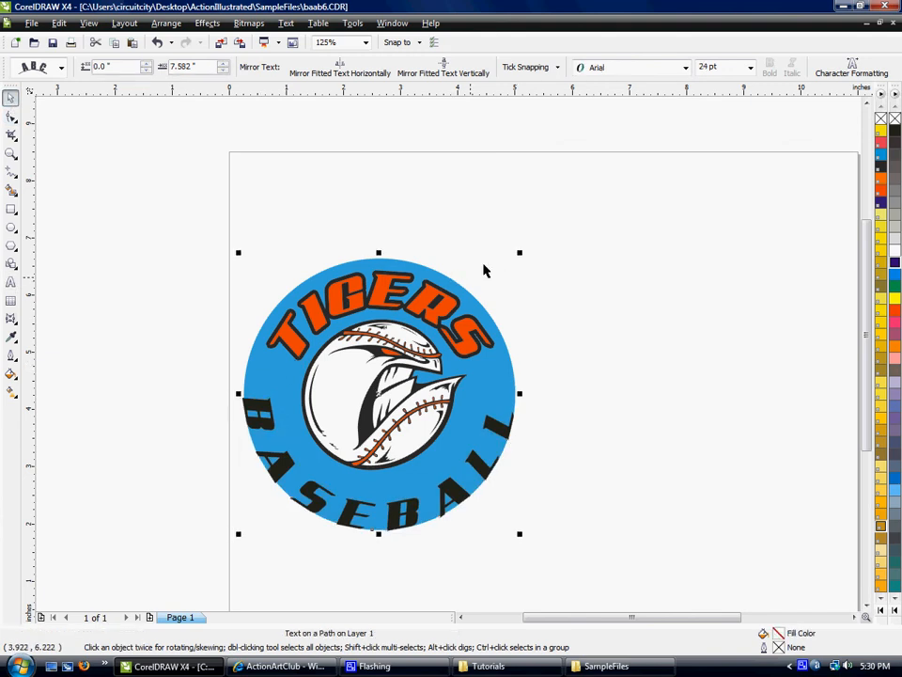
{"action": "left_click", "coordinate": [459, 282]}
{"action": "left_click", "coordinate": [461, 287]}
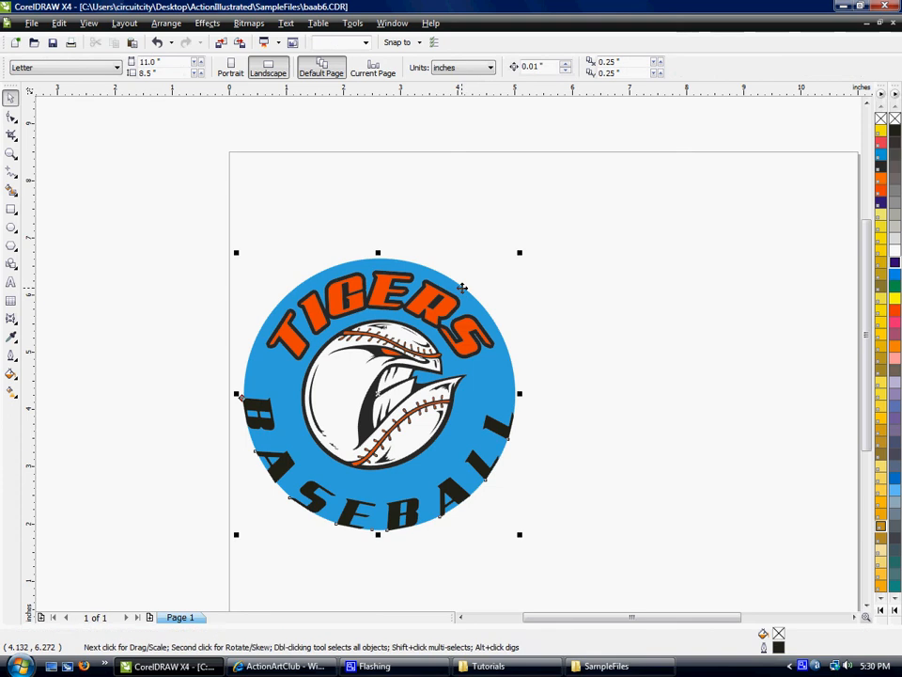
{"action": "left_click", "coordinate": [462, 288]}
{"action": "left_click", "coordinate": [506, 343]}
{"action": "left_click", "coordinate": [505, 343]}
{"action": "left_click", "coordinate": [504, 342]}
{"action": "left_click_drag", "start_coordinate": [520, 254], "coordinate": [521, 252]}
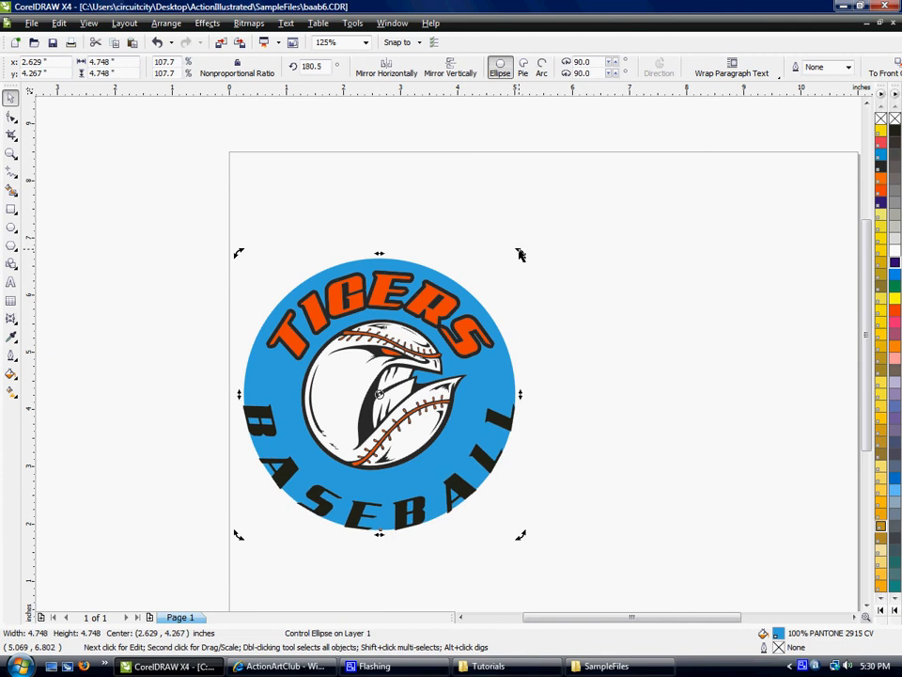
Convert the BASEBALL text on the circle to curves.
{"action": "left_click", "coordinate": [193, 222]}
{"action": "left_click", "coordinate": [268, 416]}
{"action": "left_click", "coordinate": [166, 24]}
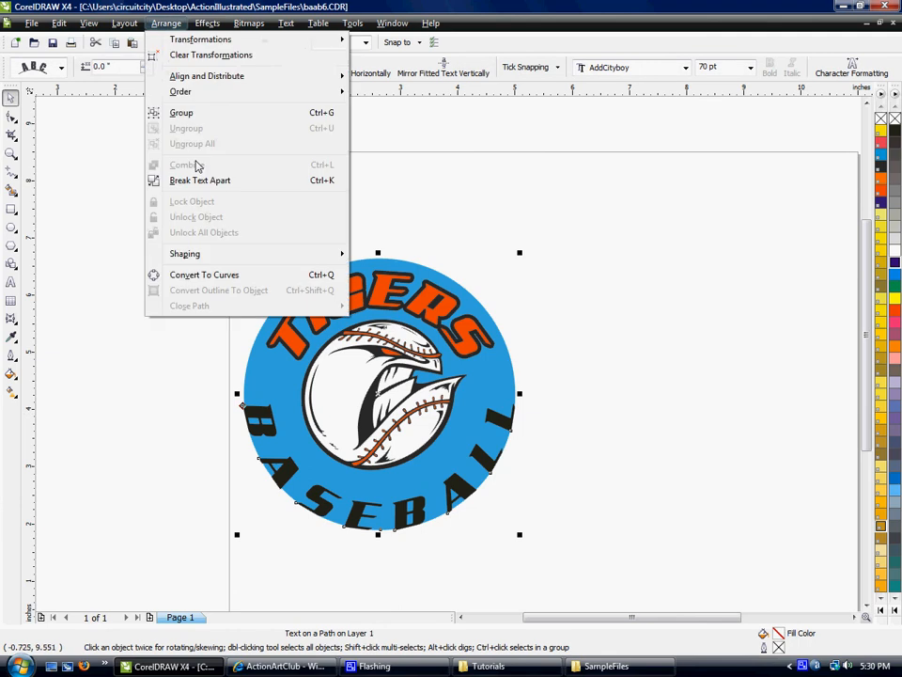
{"action": "left_click", "coordinate": [213, 276]}
{"action": "left_click", "coordinate": [162, 298]}
Scale the BASEBALL curves to about 91% and move them up, clear of the blue circle's lower edge.
{"action": "left_click", "coordinate": [256, 414]}
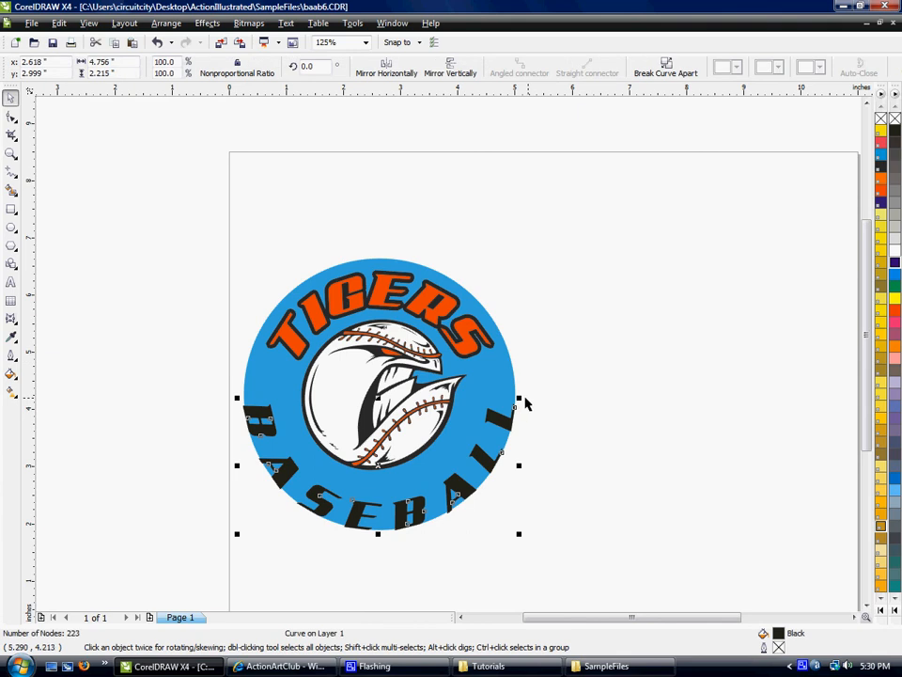
{"action": "left_click_drag", "start_coordinate": [520, 398], "coordinate": [508, 404]}
{"action": "left_click_drag", "start_coordinate": [361, 506], "coordinate": [358, 492]}
{"action": "left_click_drag", "start_coordinate": [365, 500], "coordinate": [366, 502]}
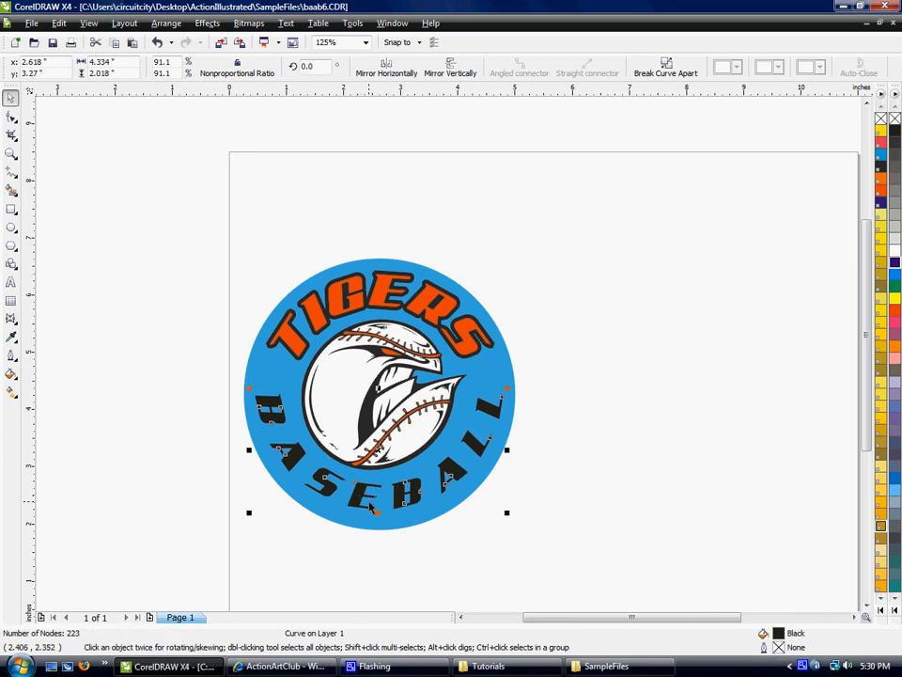
Copy the orange fill and the black outline of the TIGERS lettering onto the BASEBALL lettering.
{"action": "left_click", "coordinate": [150, 324]}
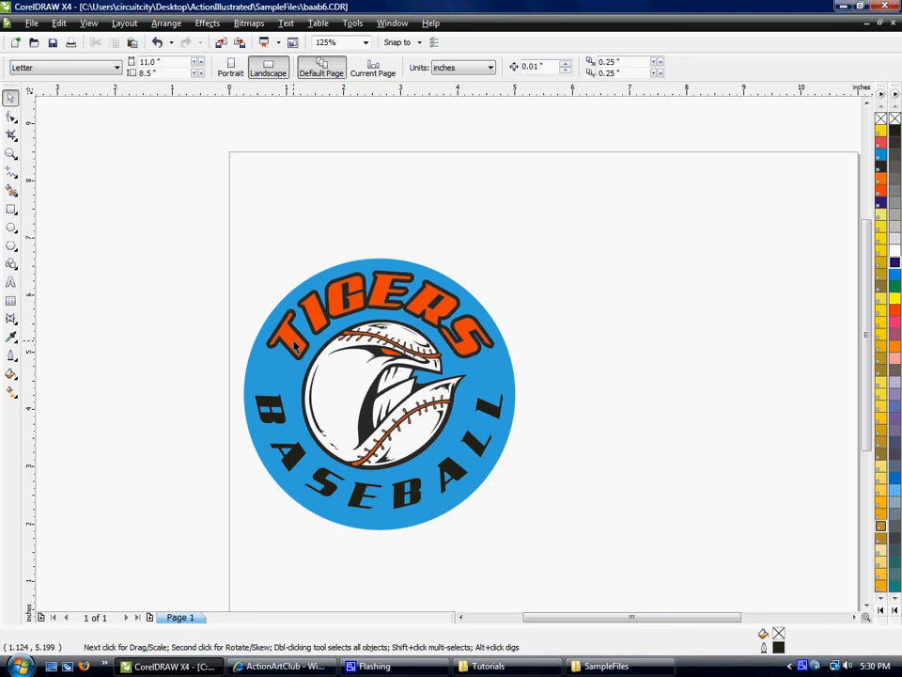
{"action": "left_click_drag", "start_coordinate": [294, 346], "coordinate": [280, 421]}
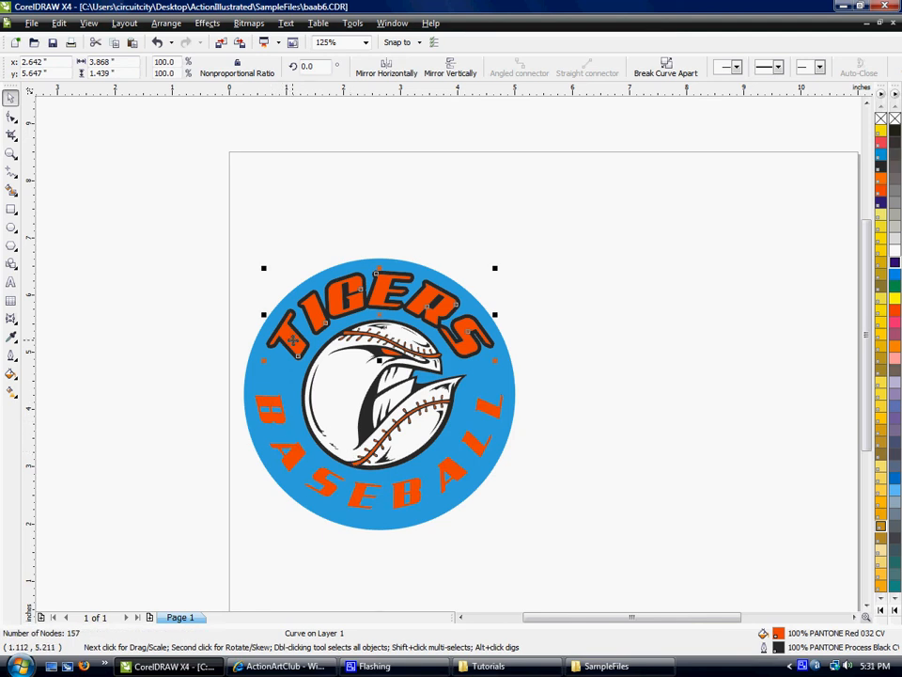
{"action": "left_click_drag", "start_coordinate": [292, 340], "coordinate": [270, 405]}
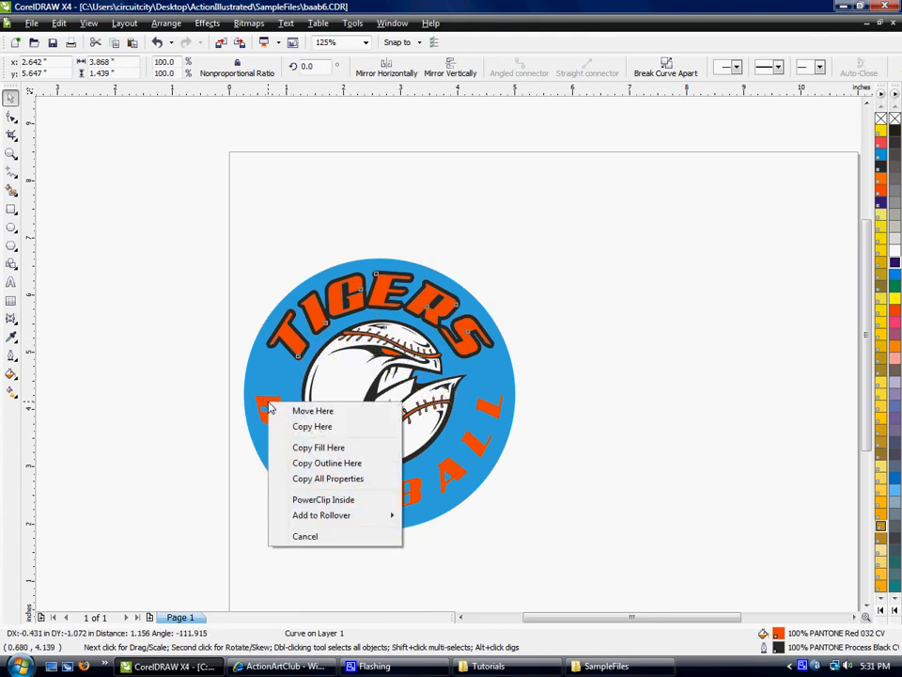
{"action": "left_click", "coordinate": [295, 465]}
{"action": "left_click", "coordinate": [232, 455]}
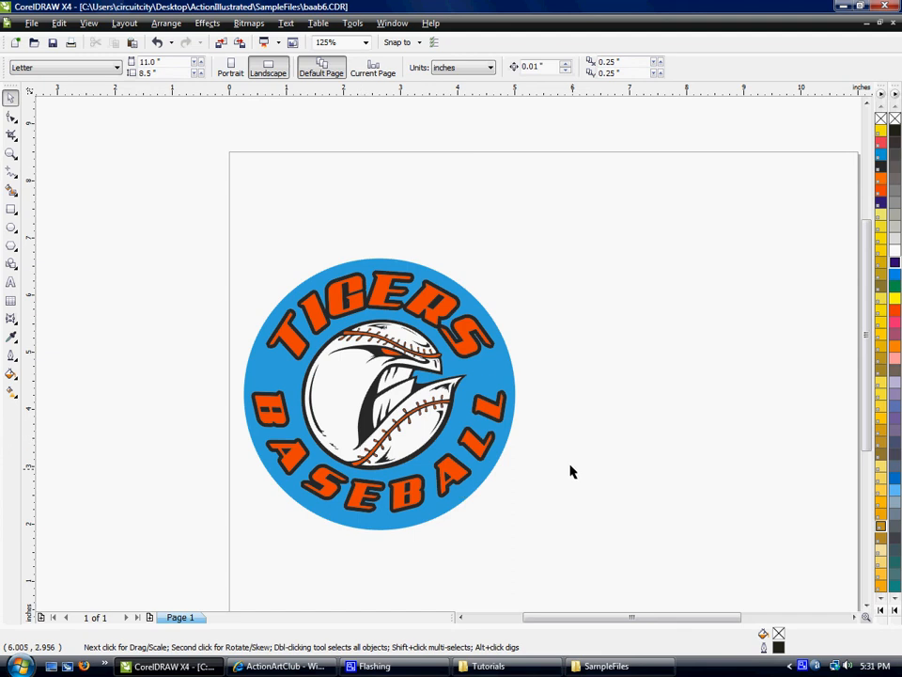
Duplicate the blue circle in place, enlarge the copy from its centre to about 4.95 inches and fill it with PANTONE Process Black.
{"action": "left_click", "coordinate": [255, 365]}
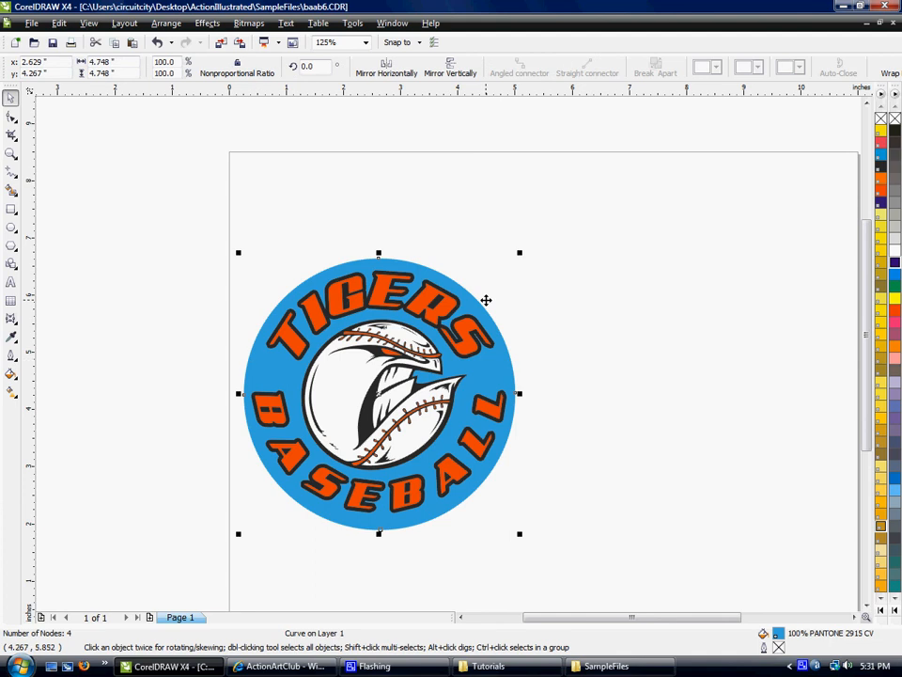
{"action": "left_click", "coordinate": [486, 301]}
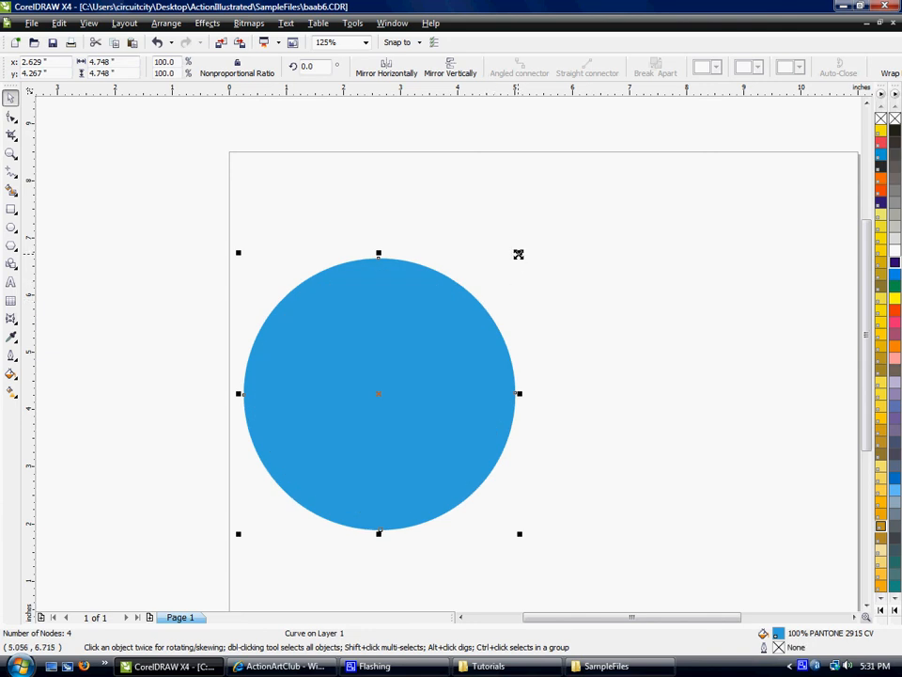
{"action": "left_click_drag", "start_coordinate": [520, 253], "coordinate": [531, 249]}
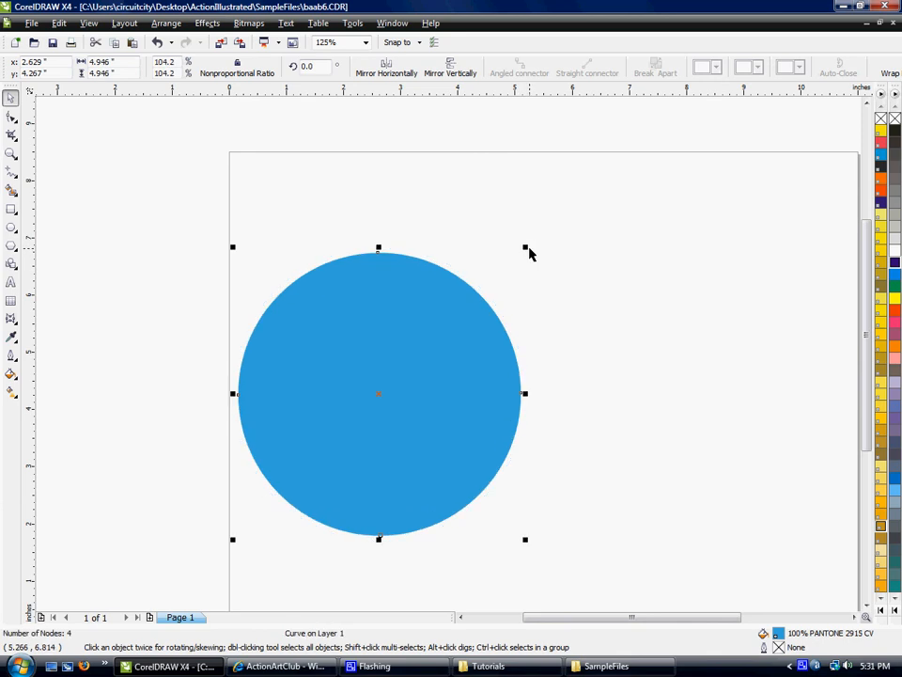
{"action": "left_click", "coordinate": [881, 167]}
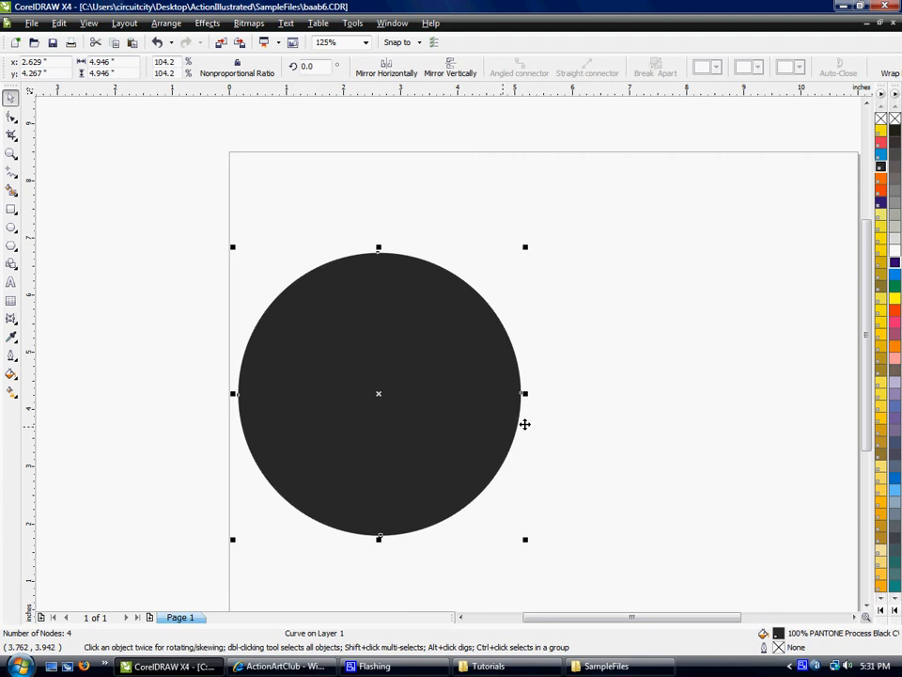
Send the enlarged black circle to the back of the page.
{"action": "left_click", "coordinate": [164, 22]}
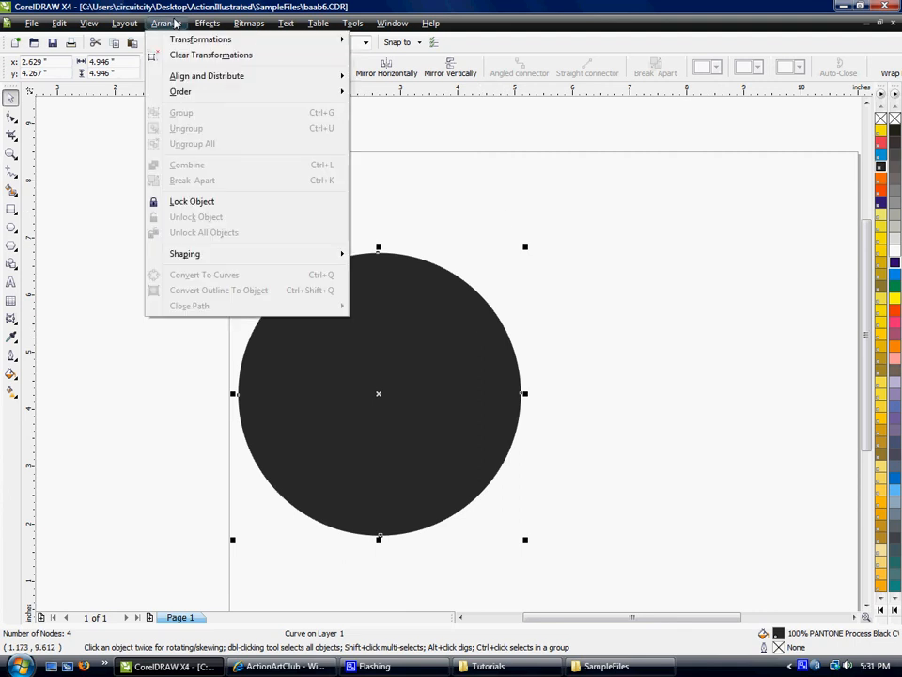
{"action": "mouse_move", "coordinate": [202, 92]}
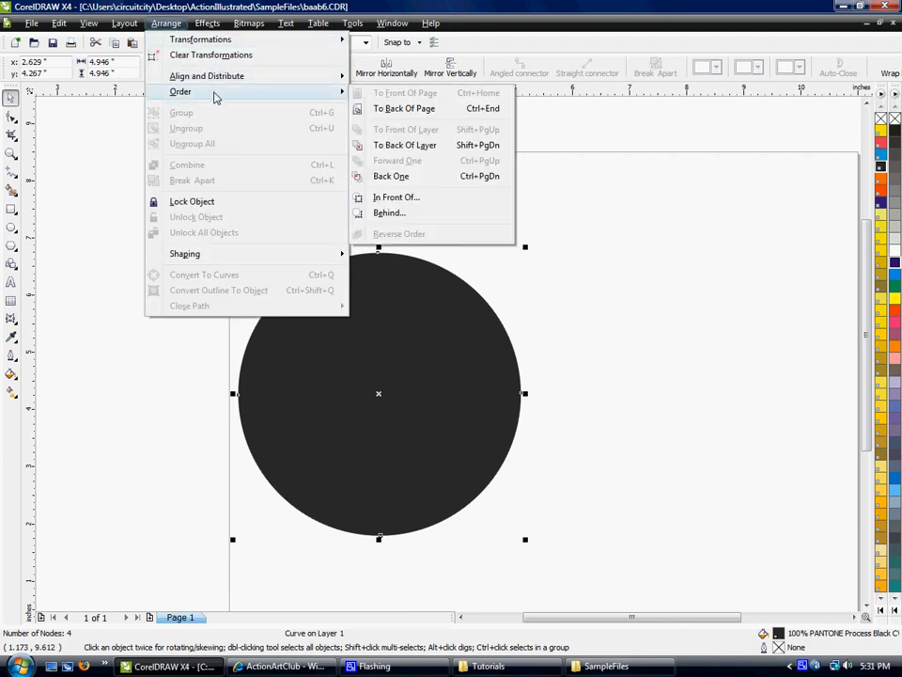
{"action": "left_click", "coordinate": [419, 115]}
Fill the blue circle behind the lettering with white.
{"action": "left_click", "coordinate": [467, 229]}
{"action": "left_click", "coordinate": [388, 264]}
{"action": "key", "text": "Delete"}
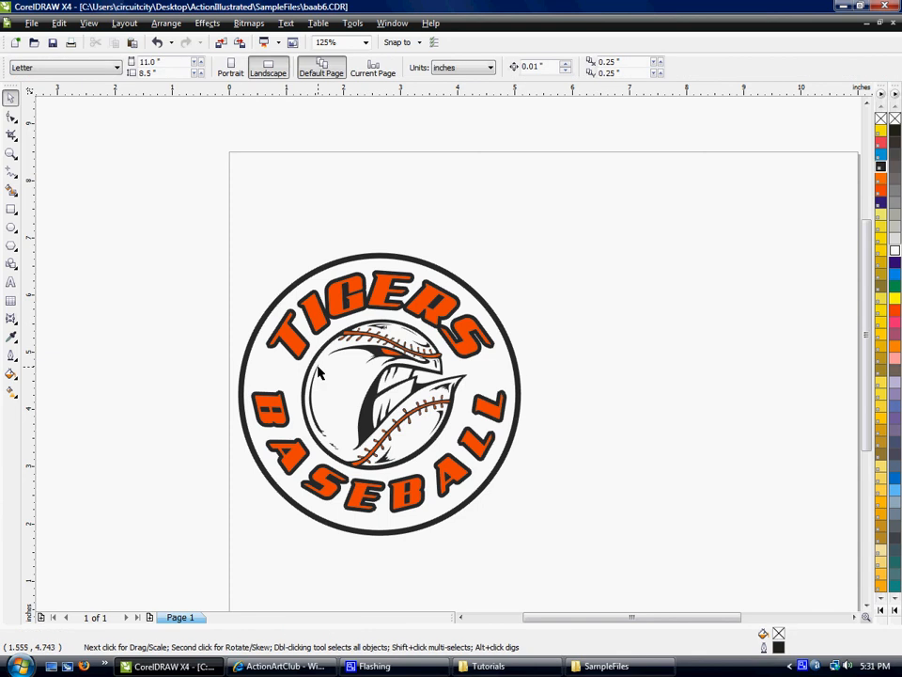